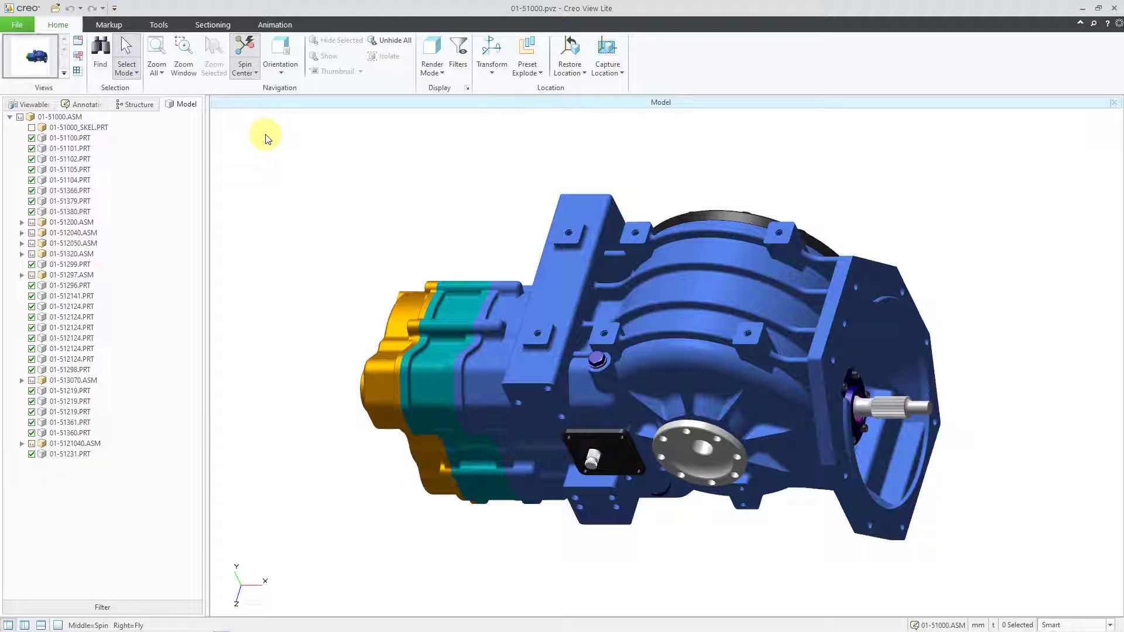
Step: Take a summary measurement of the main housing 01-51100.PRT, place its result table above the model, and save the measurement
click(120, 28)
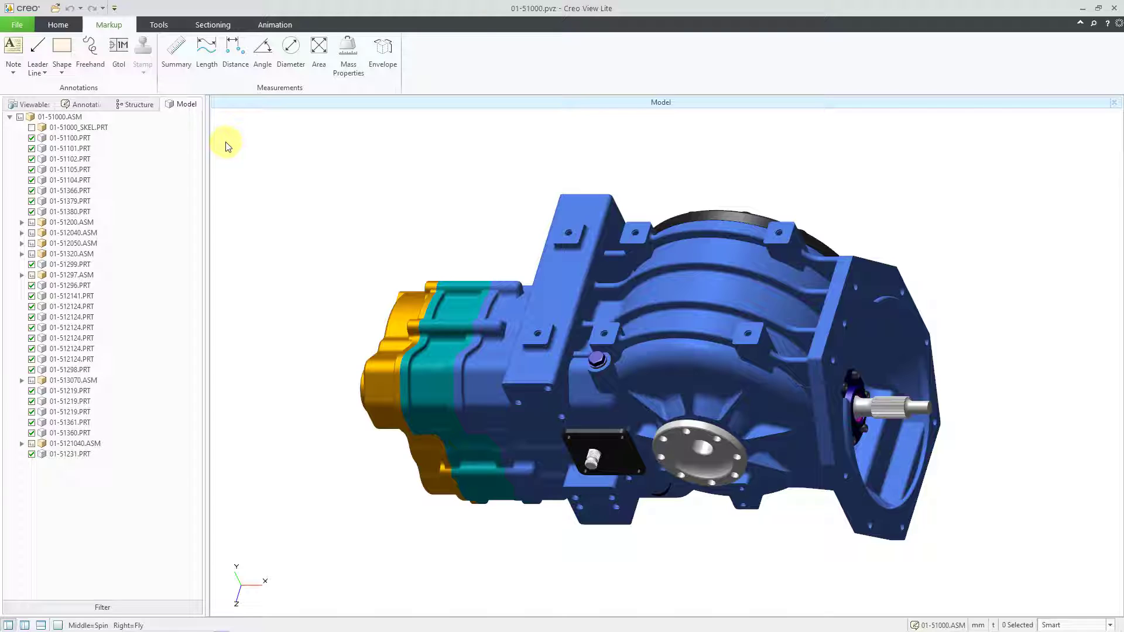
click(177, 68)
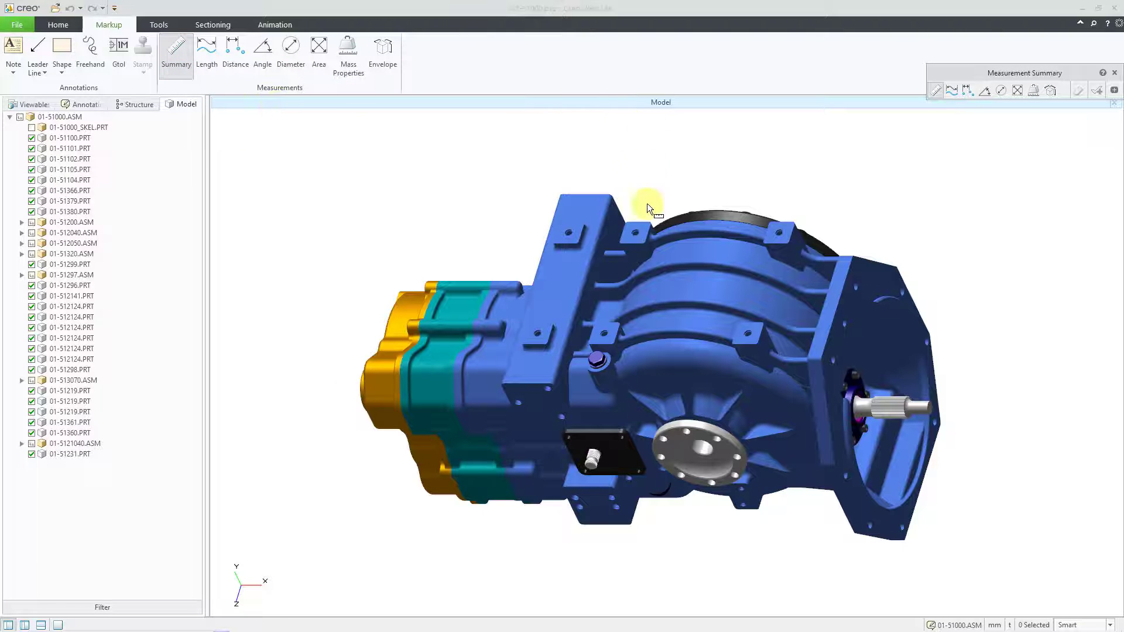
click(663, 259)
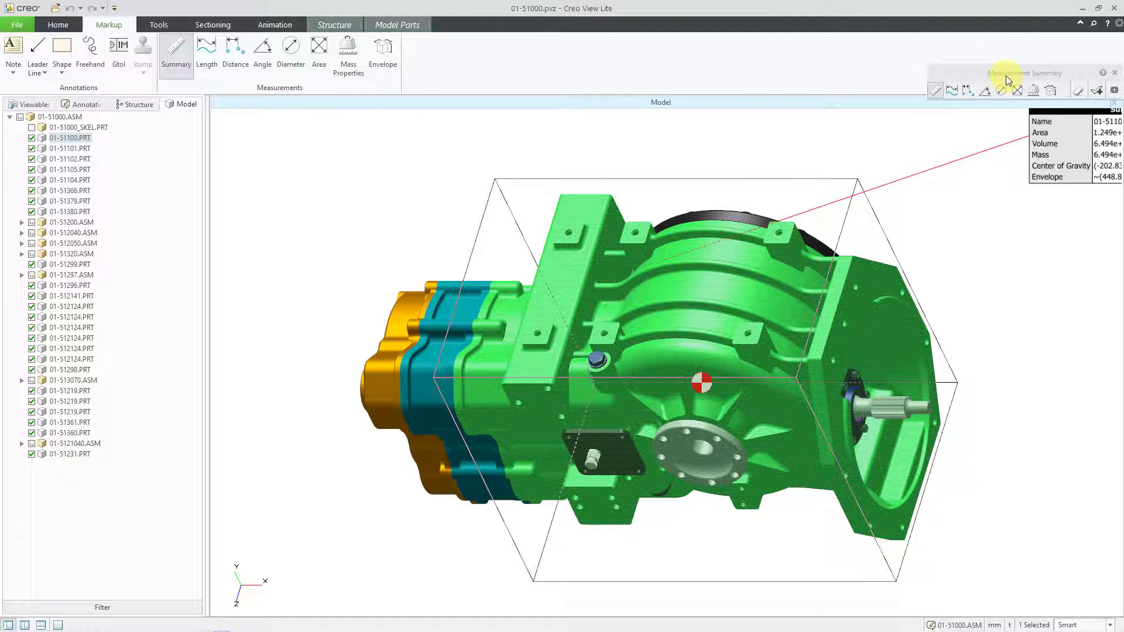
drag(1001, 74, 803, 59)
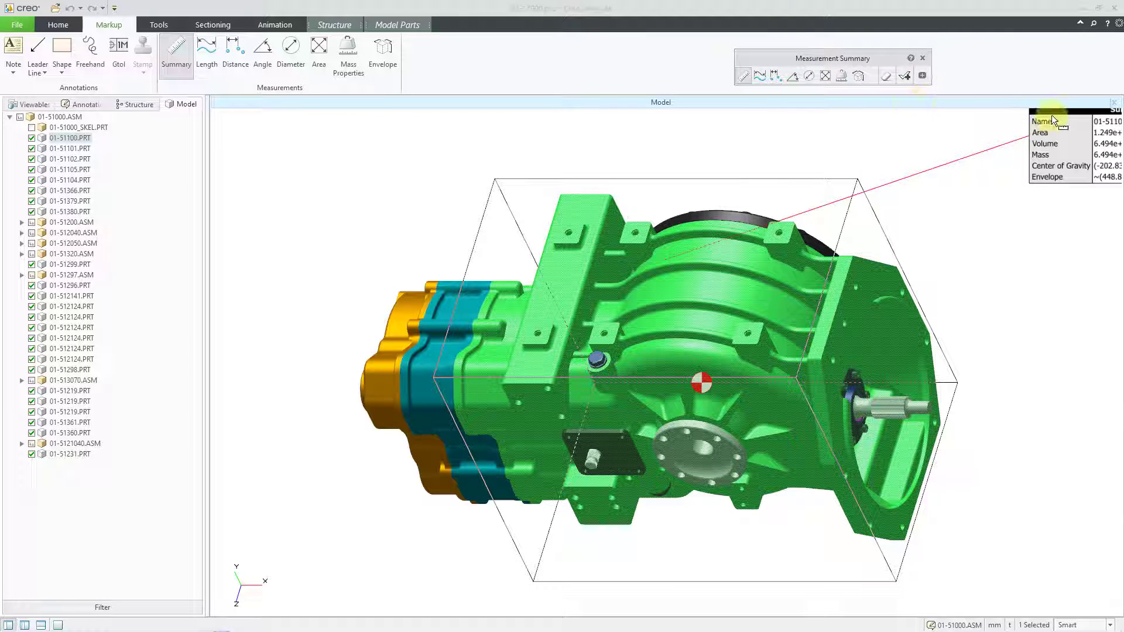
drag(1052, 114, 785, 123)
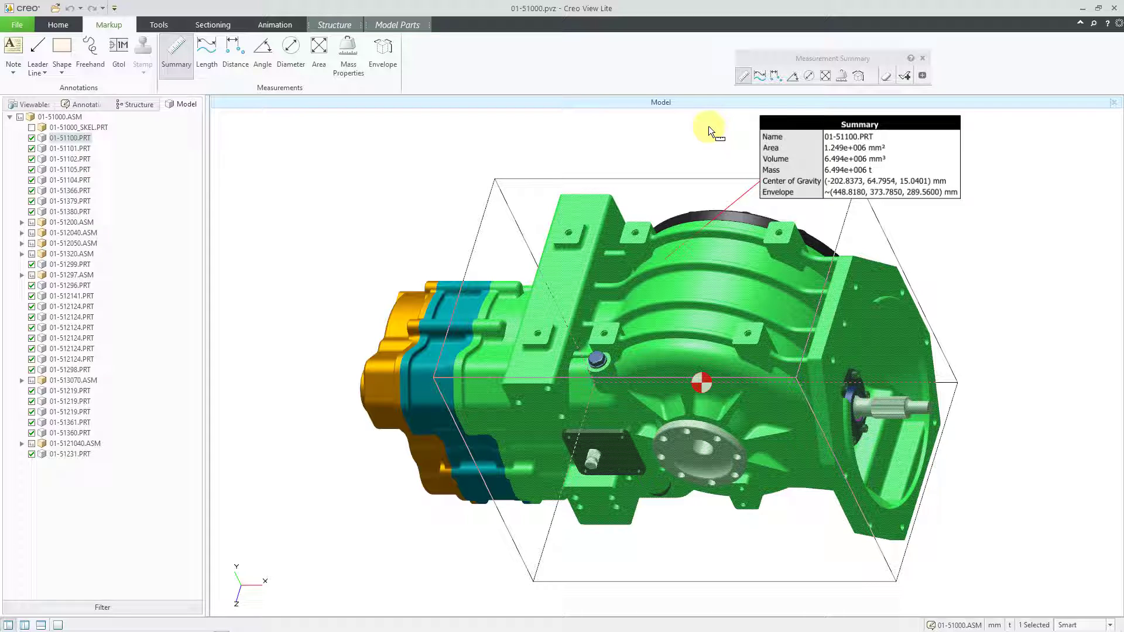
click(793, 59)
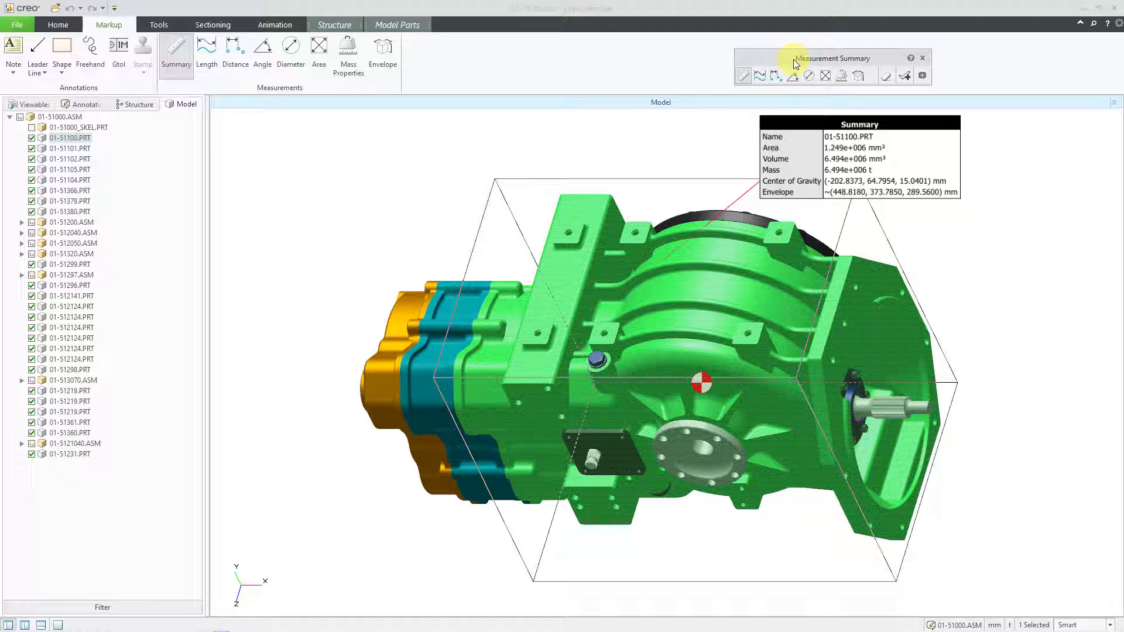
click(905, 80)
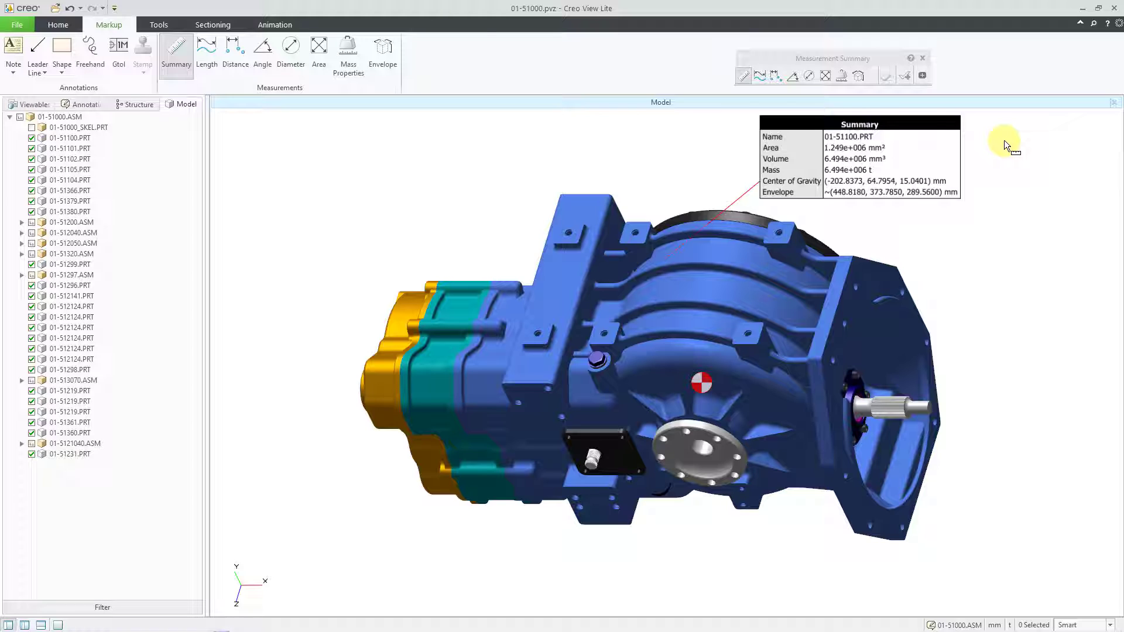
Step: Measure the envelope and mass properties of the gold end cover 01-51102.PRT
click(390, 69)
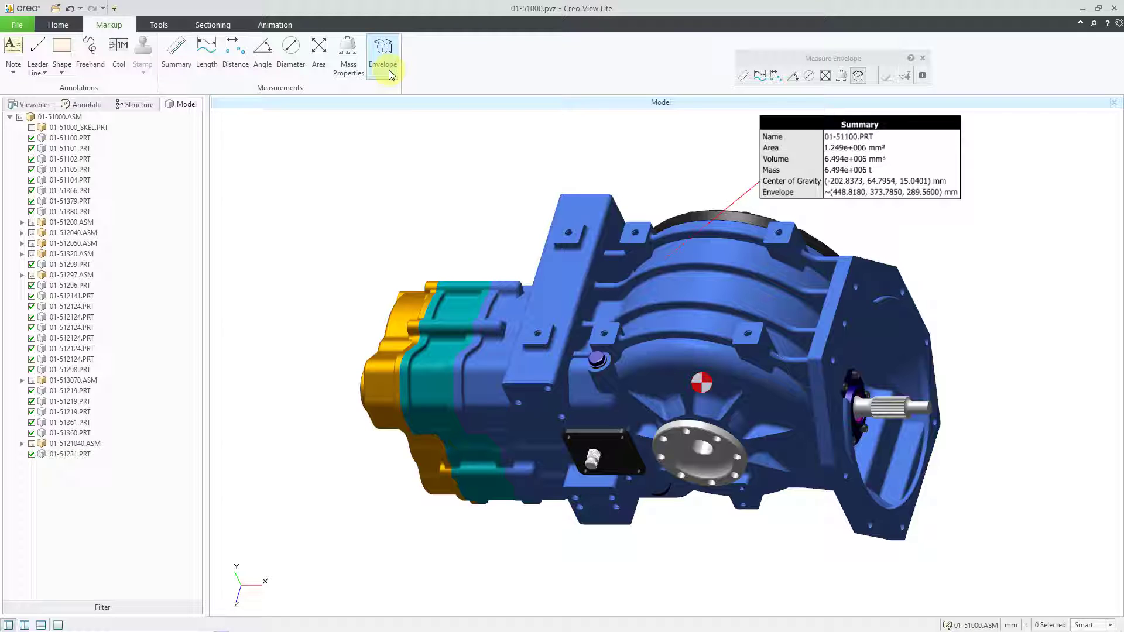
click(400, 309)
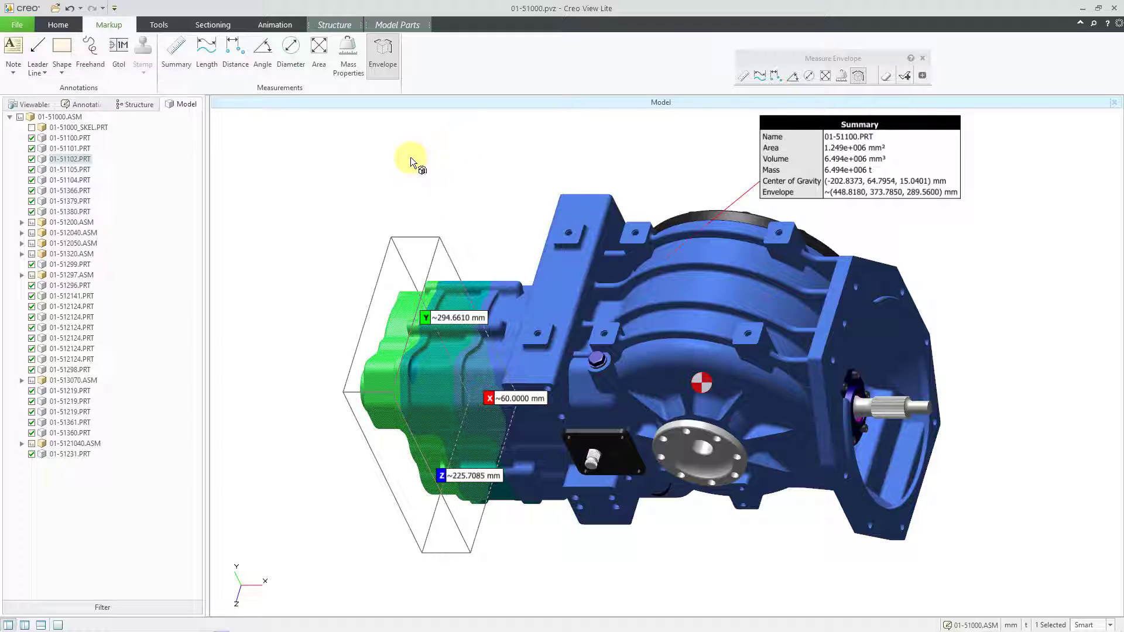
click(348, 65)
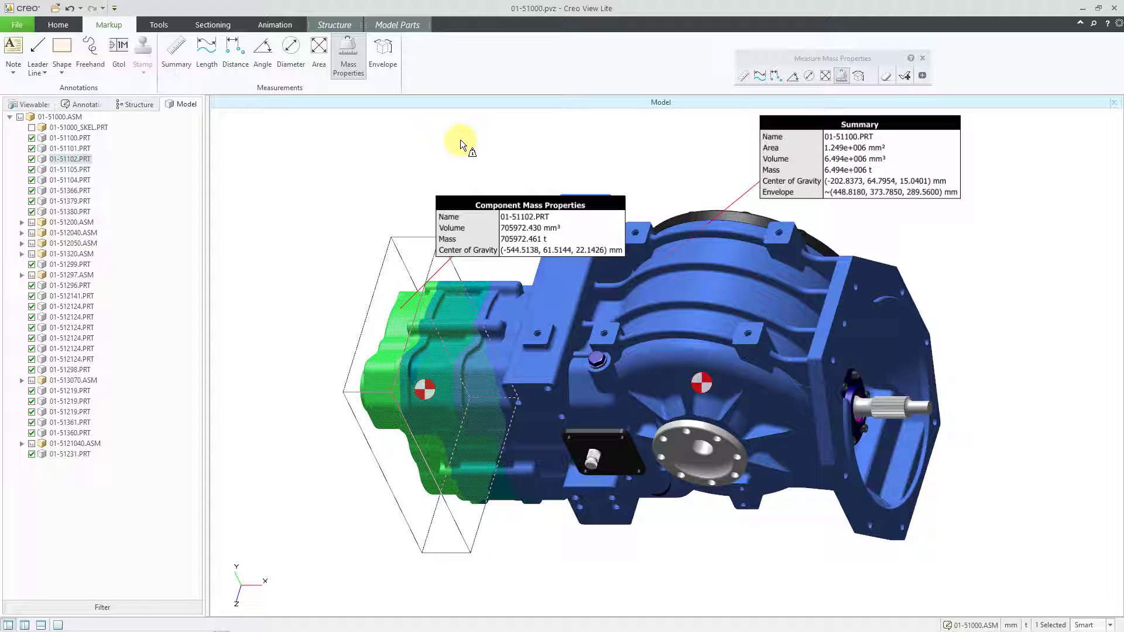
Step: Measure the mass properties of the teal part 01-51101.PRT, place the result table above it, and save the measurement
click(483, 290)
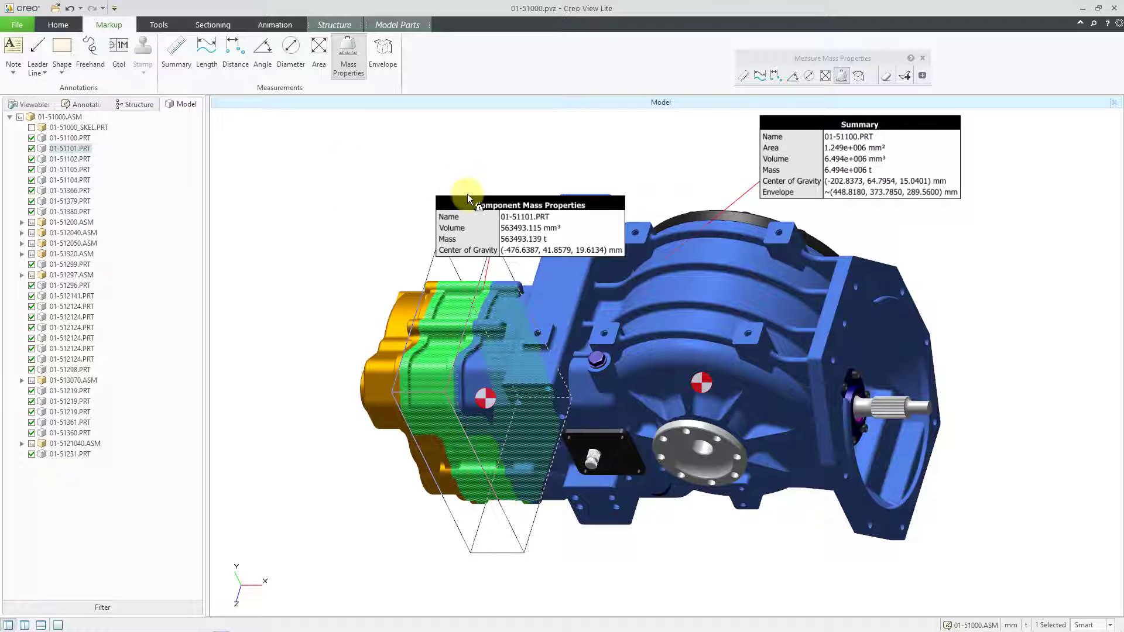
drag(479, 209, 416, 131)
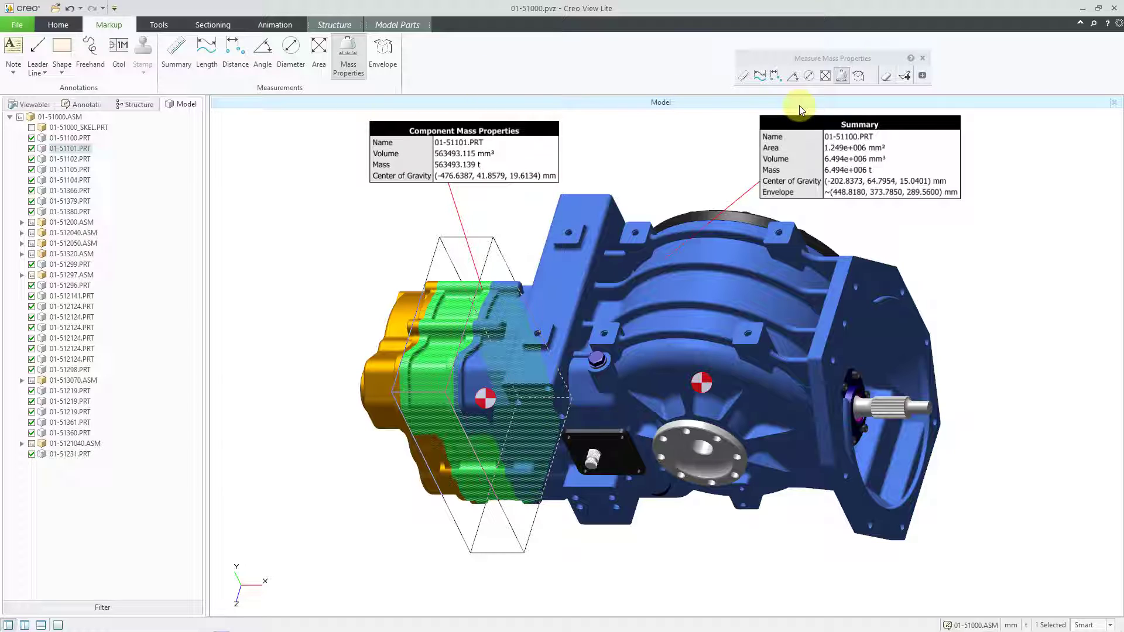
click(906, 78)
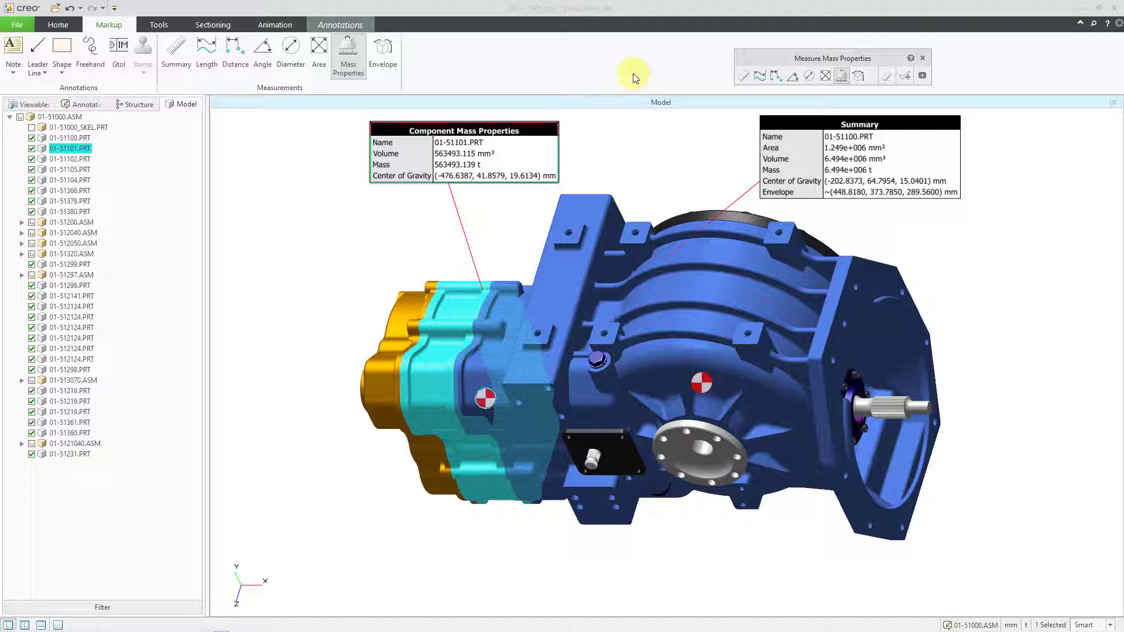
Step: Measure the area of the planar face on the large end flange of housing 01-51100.PRT
click(320, 59)
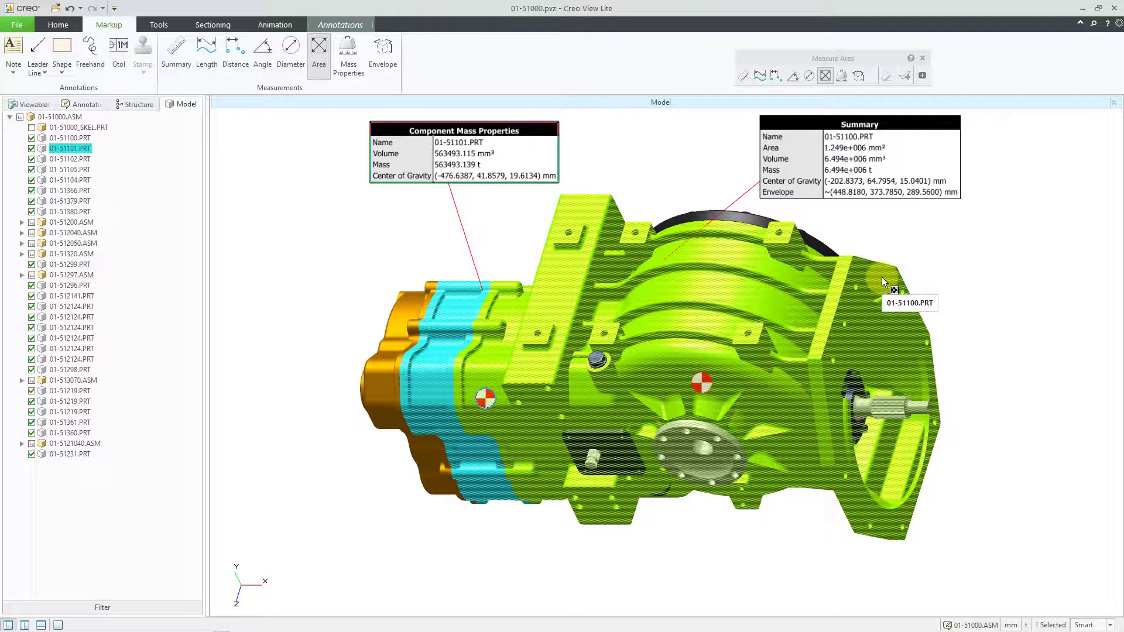
click(882, 277)
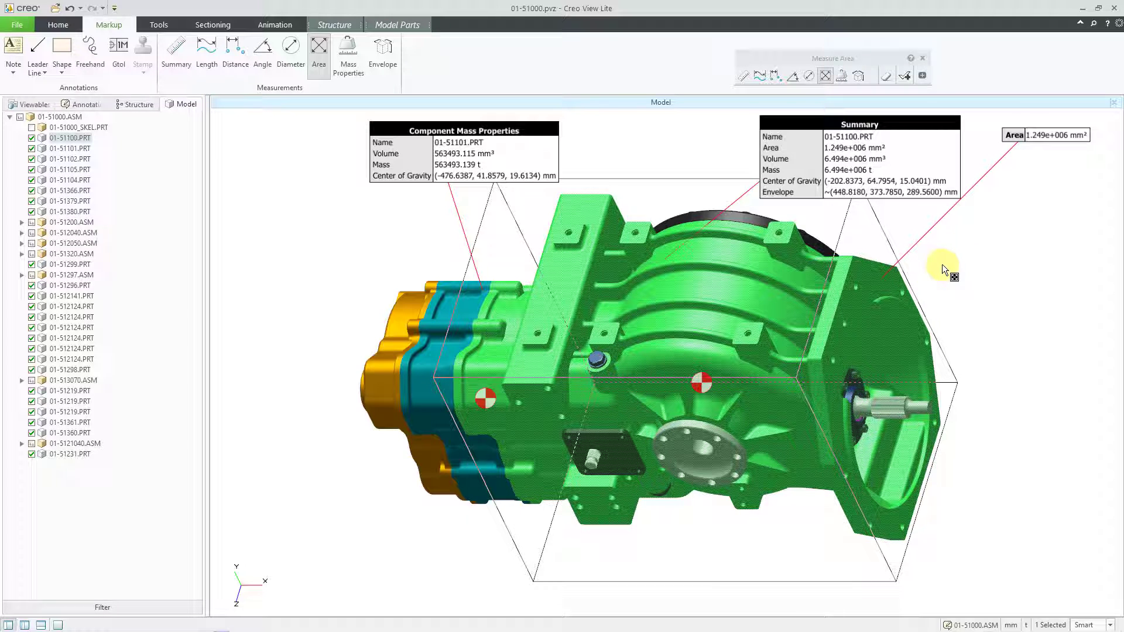
click(873, 274)
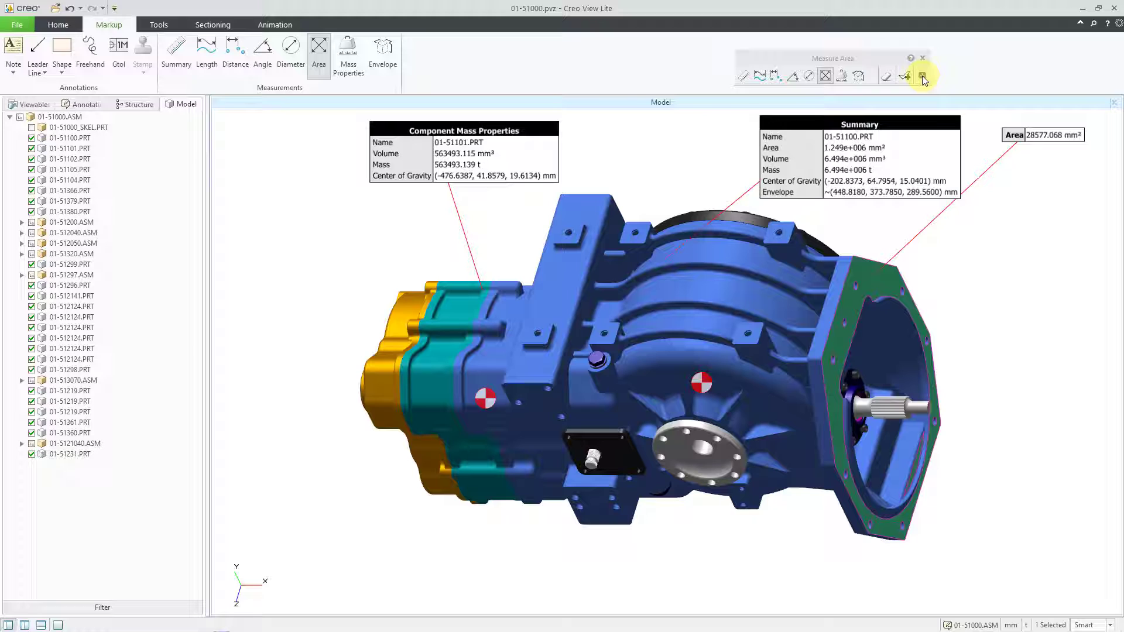
Step: Show the measurement's setup and results, and add the planar face of round flange 01-51265.PRT to measure the total area
click(922, 76)
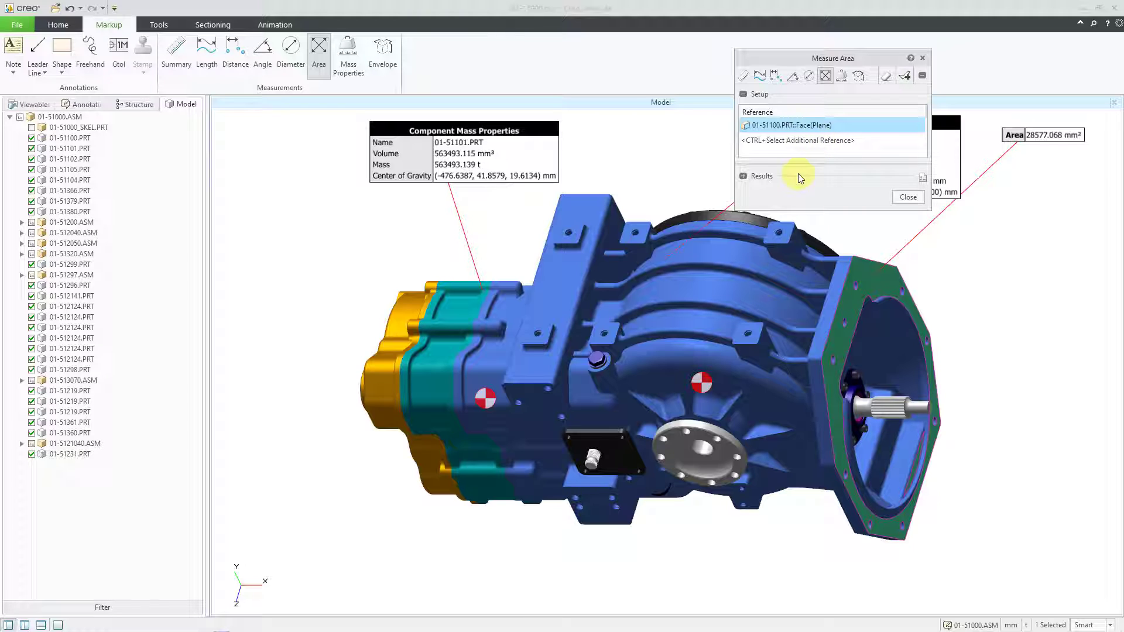
click(744, 176)
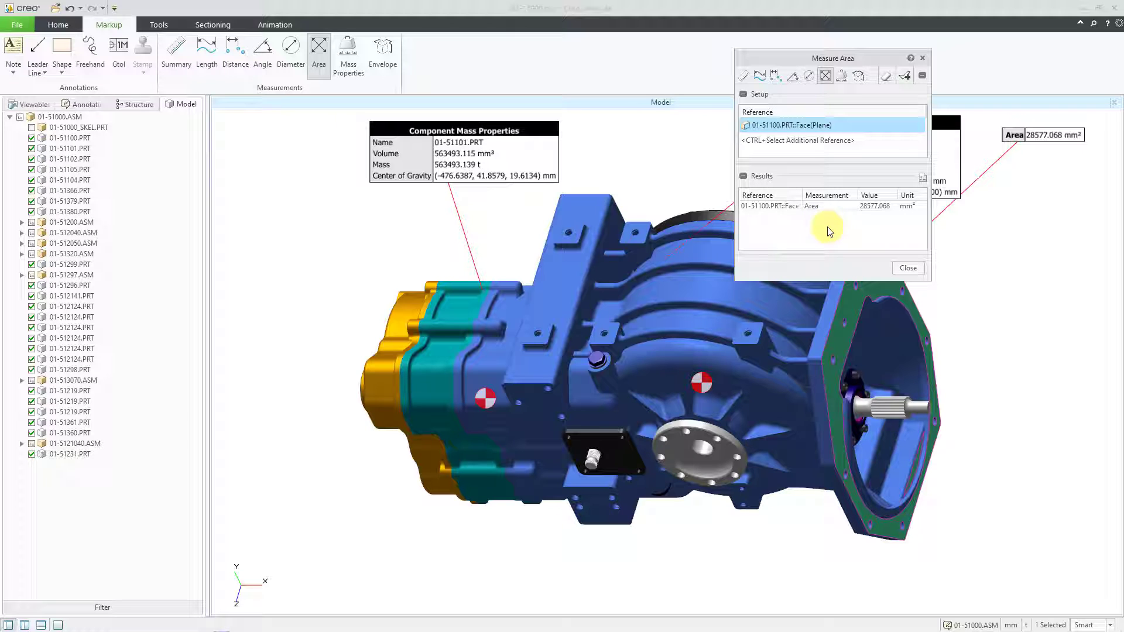
ctrl+click(740, 466)
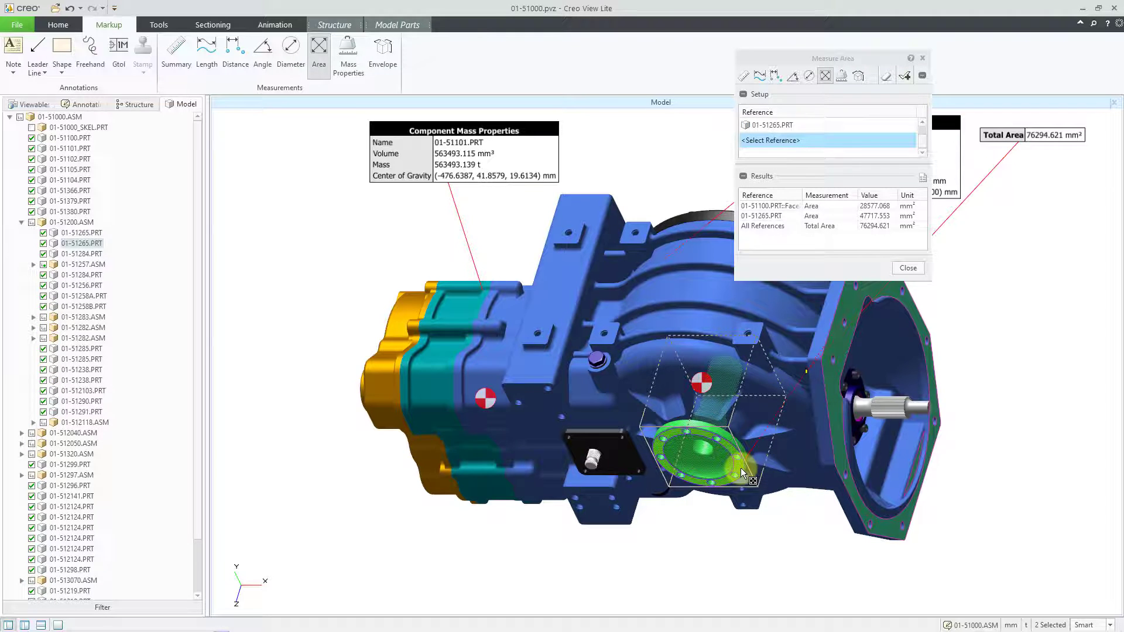
ctrl+click(740, 469)
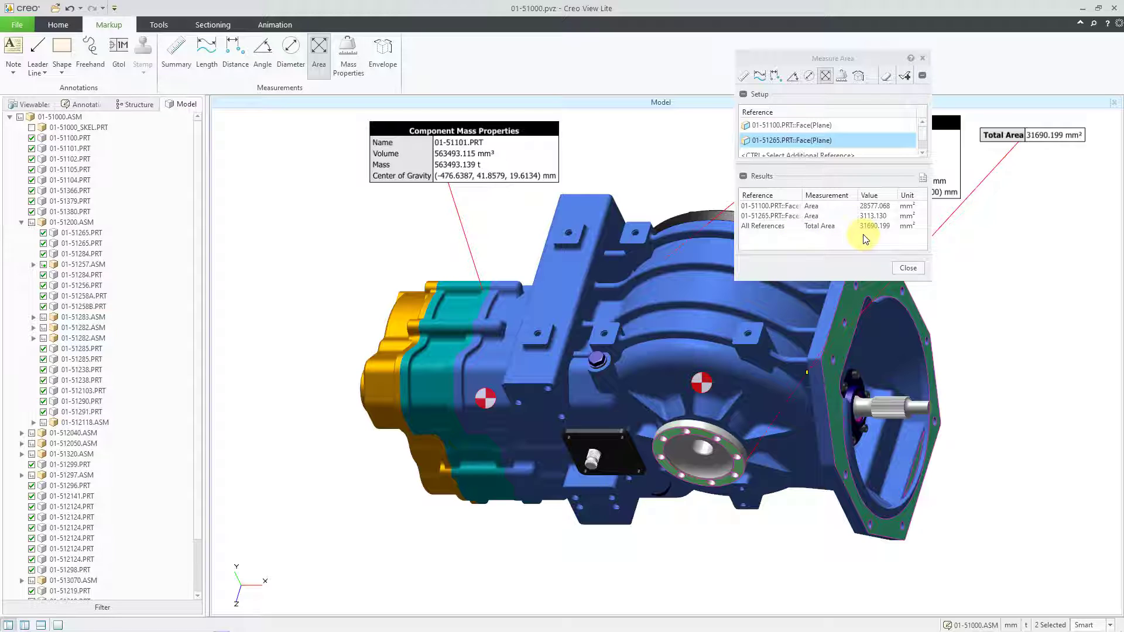
Step: Clear the area references and measure the small planar end face of the housing's raised rectangular block
click(888, 80)
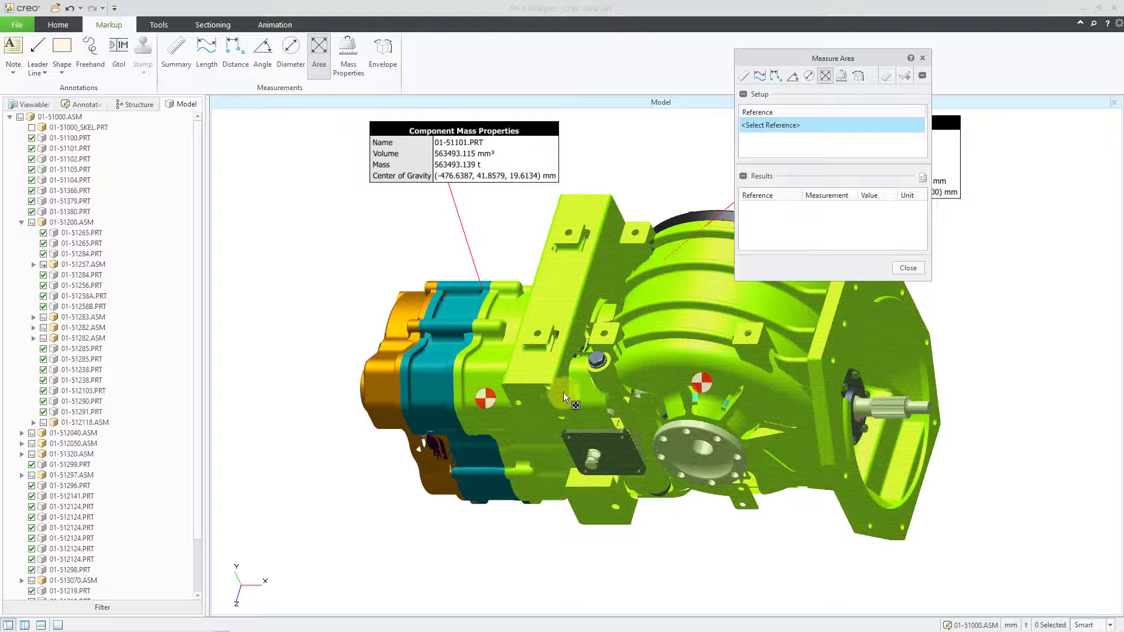
click(547, 397)
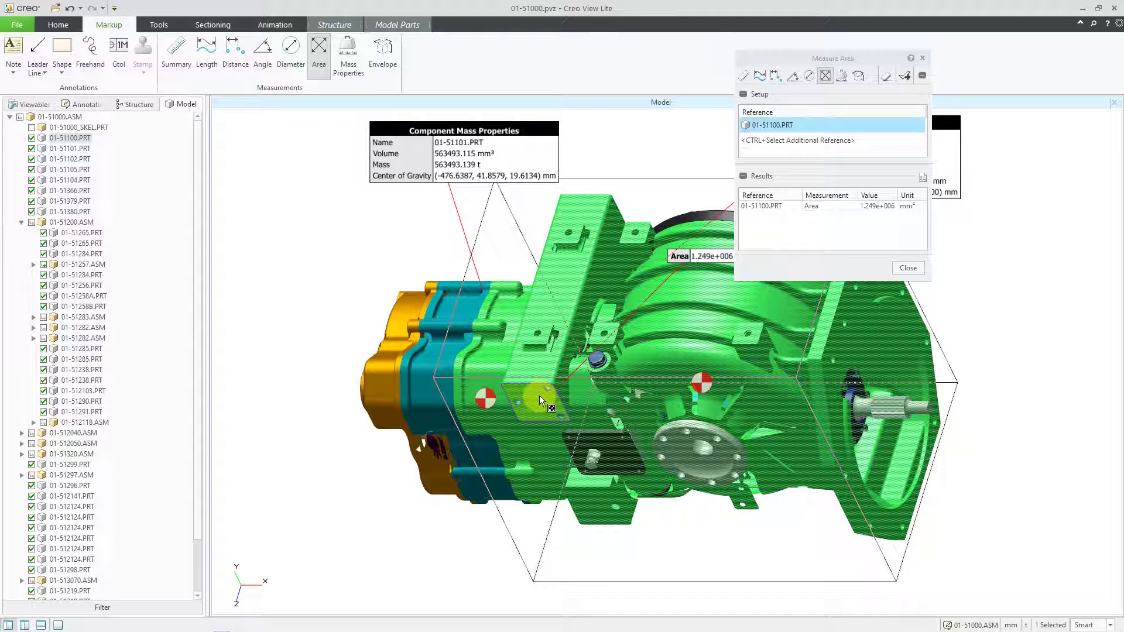
click(540, 395)
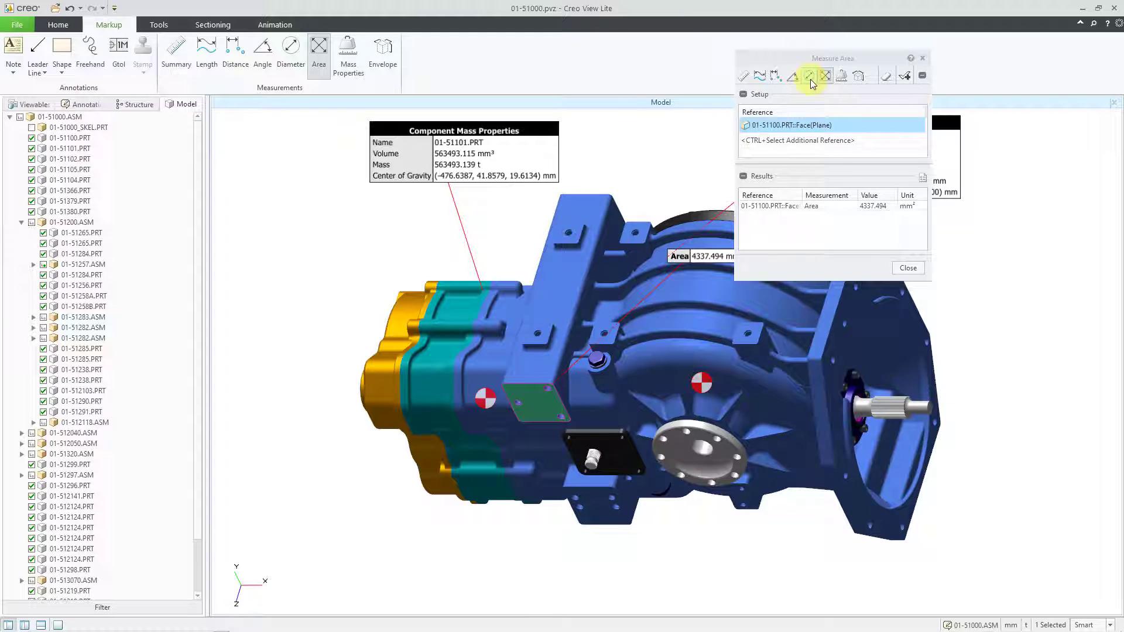
Step: Measure the diameter of round flange 01-51265.PRT on its outer cylindrical face, using the Faces selection filter, and save the measurement
click(811, 80)
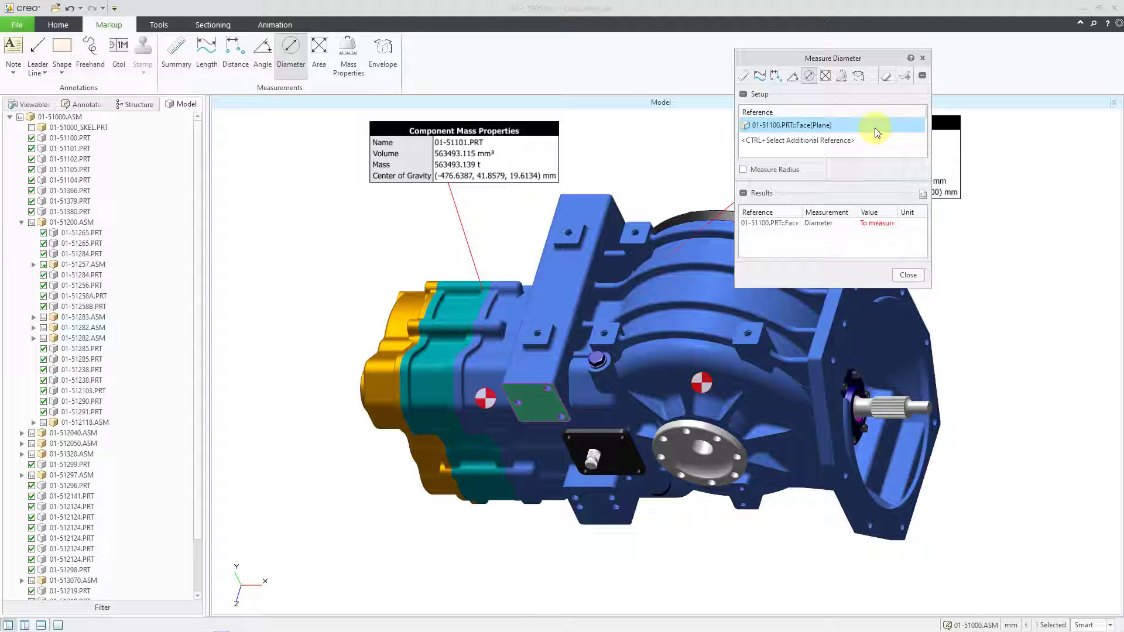
click(887, 77)
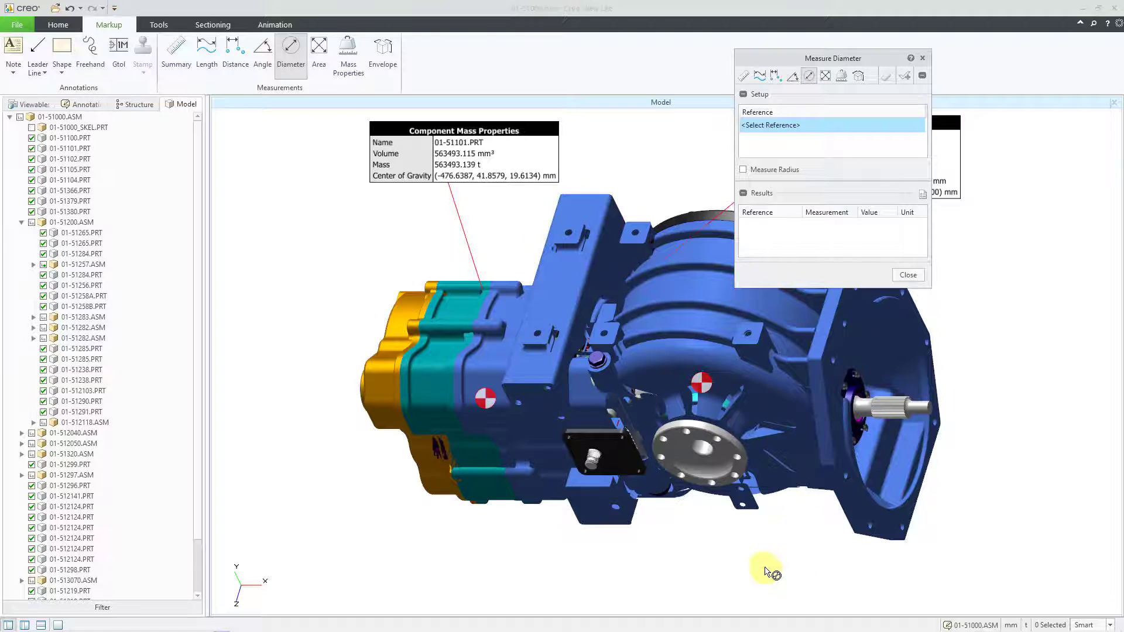
scroll(719, 443, up, 5)
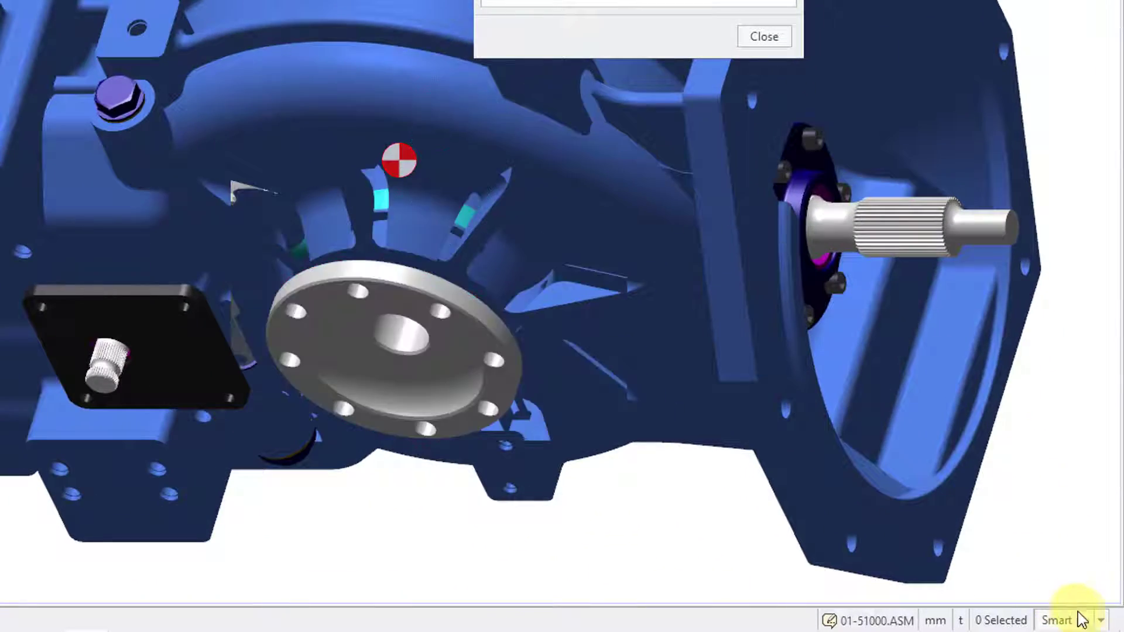
click(1103, 622)
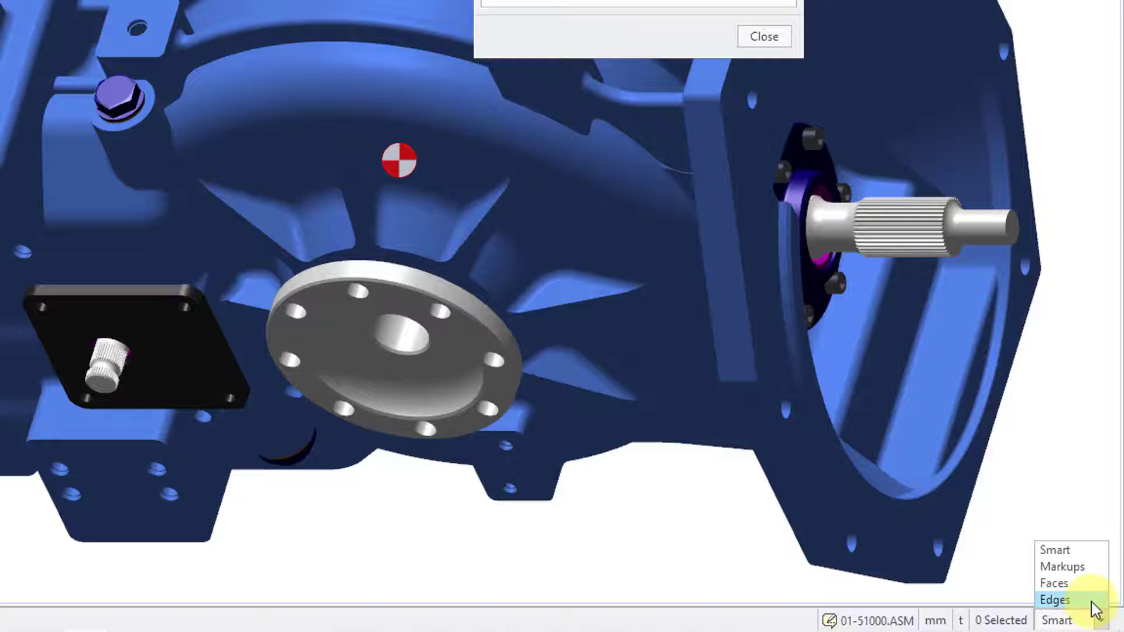
click(1082, 585)
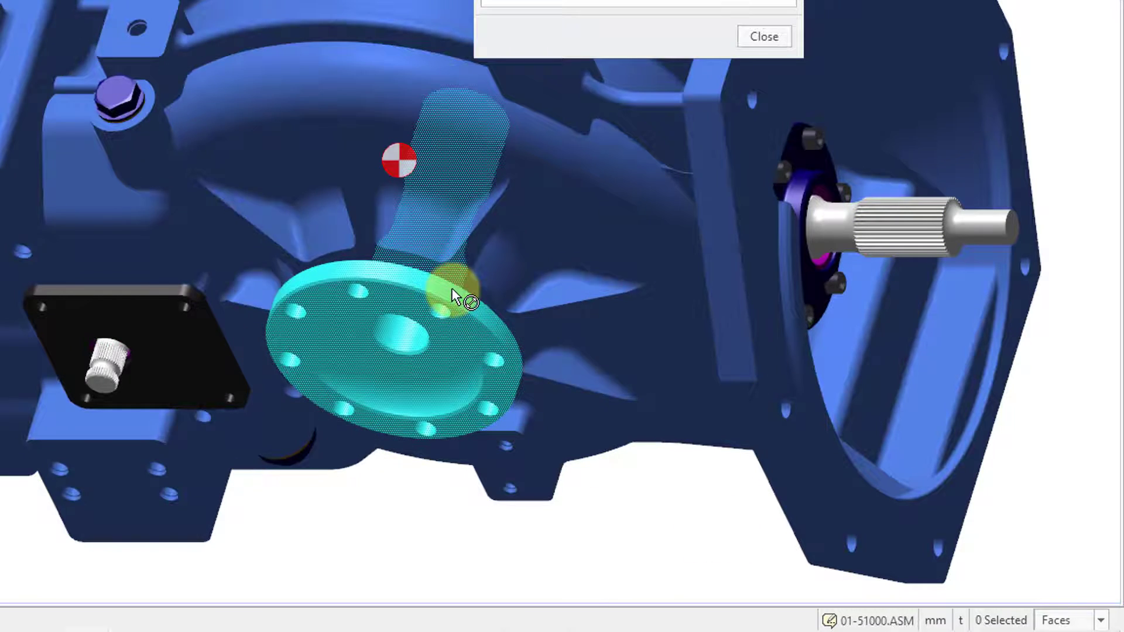
click(441, 301)
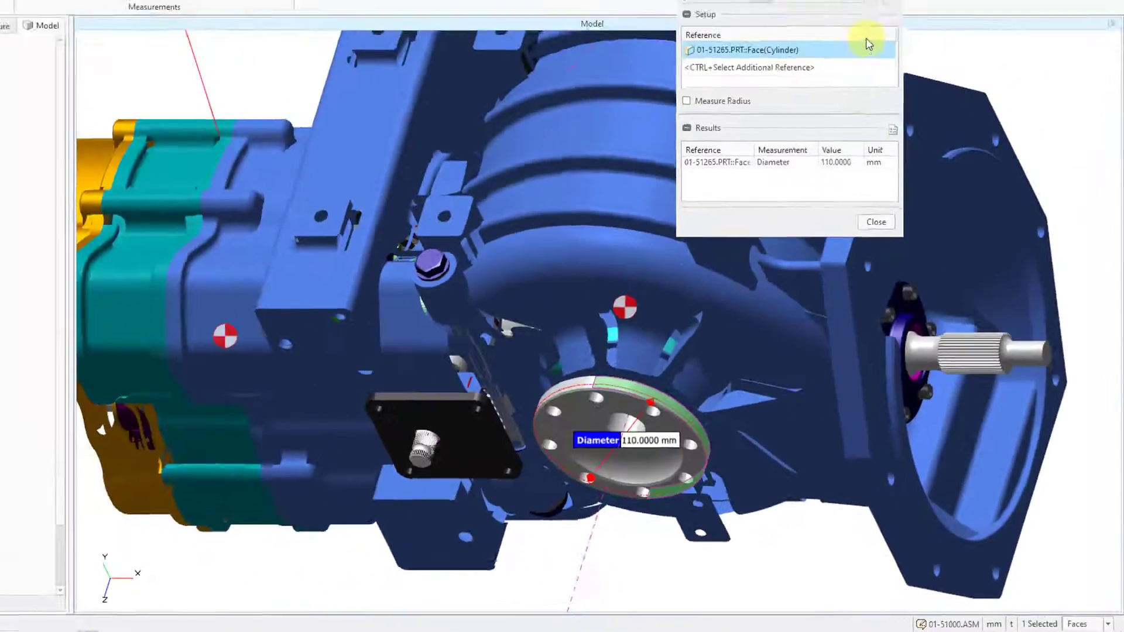
click(906, 79)
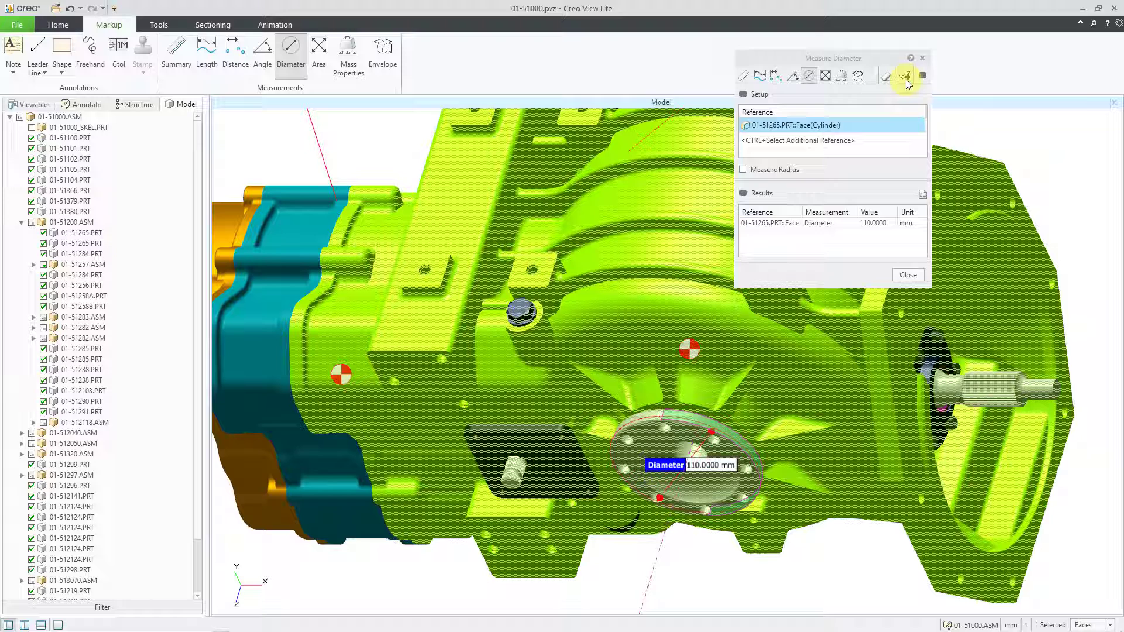
click(907, 76)
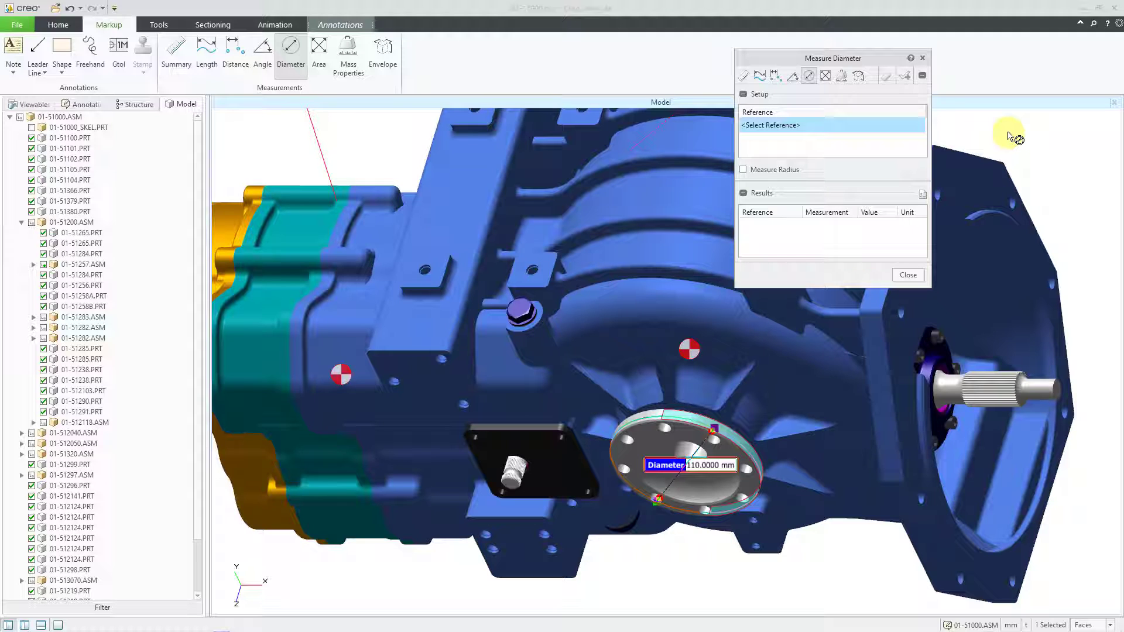
Step: Measure the angle between the vertical and the adjoining slanted narrow side faces of the large end flange on housing 01-51100.PRT
click(271, 69)
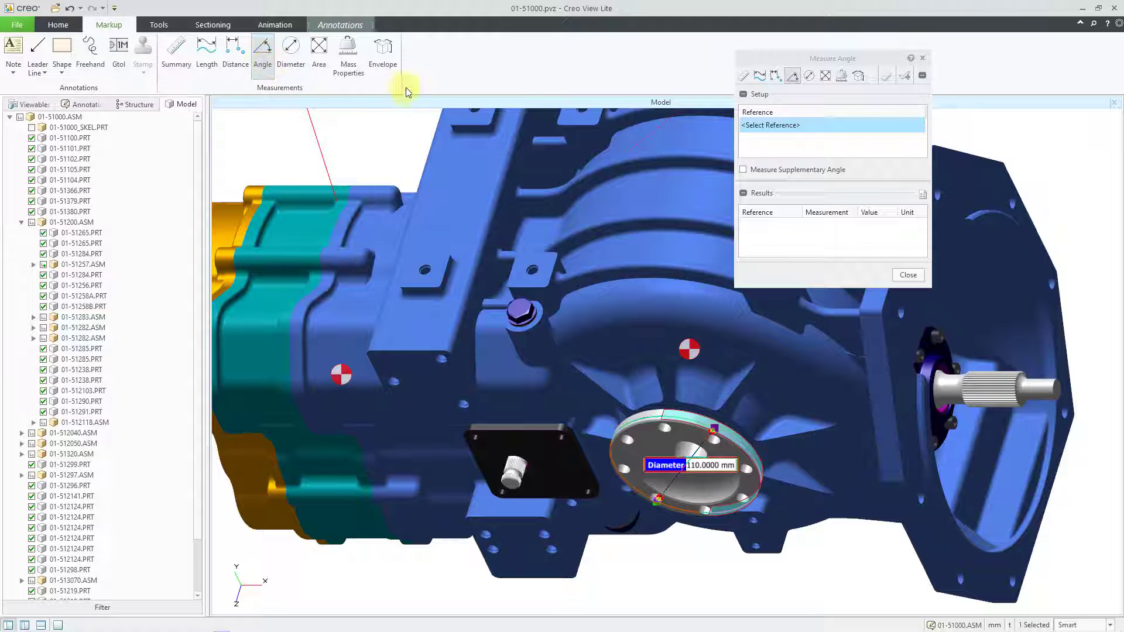
middle_drag(465, 354, 527, 452)
scroll(527, 450, down, 5)
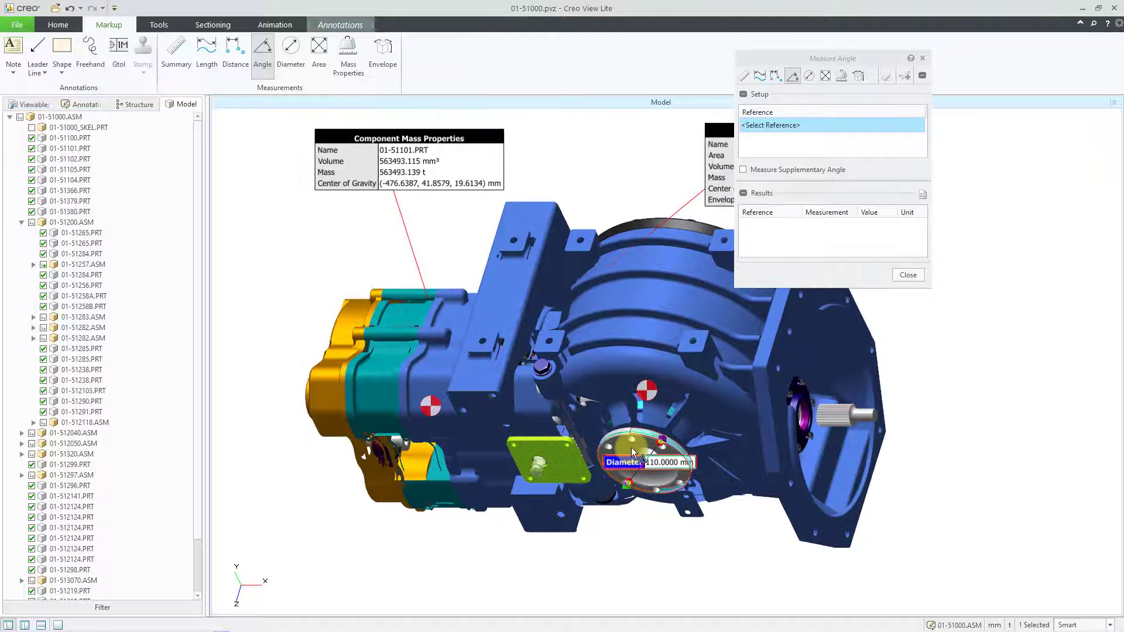
scroll(790, 370, up, 2)
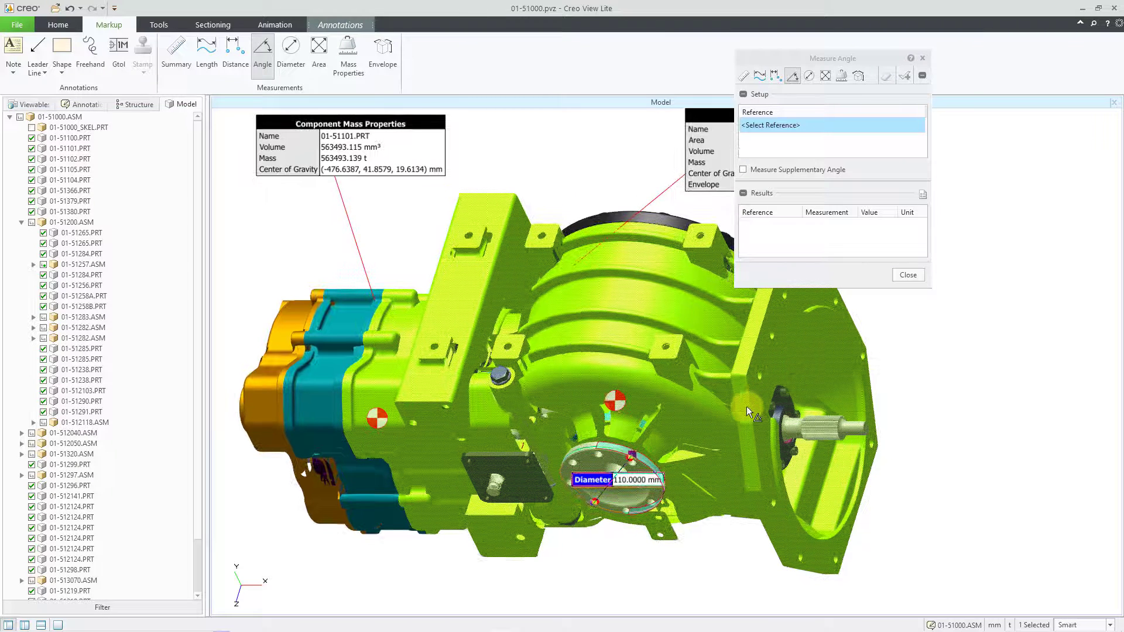
click(746, 407)
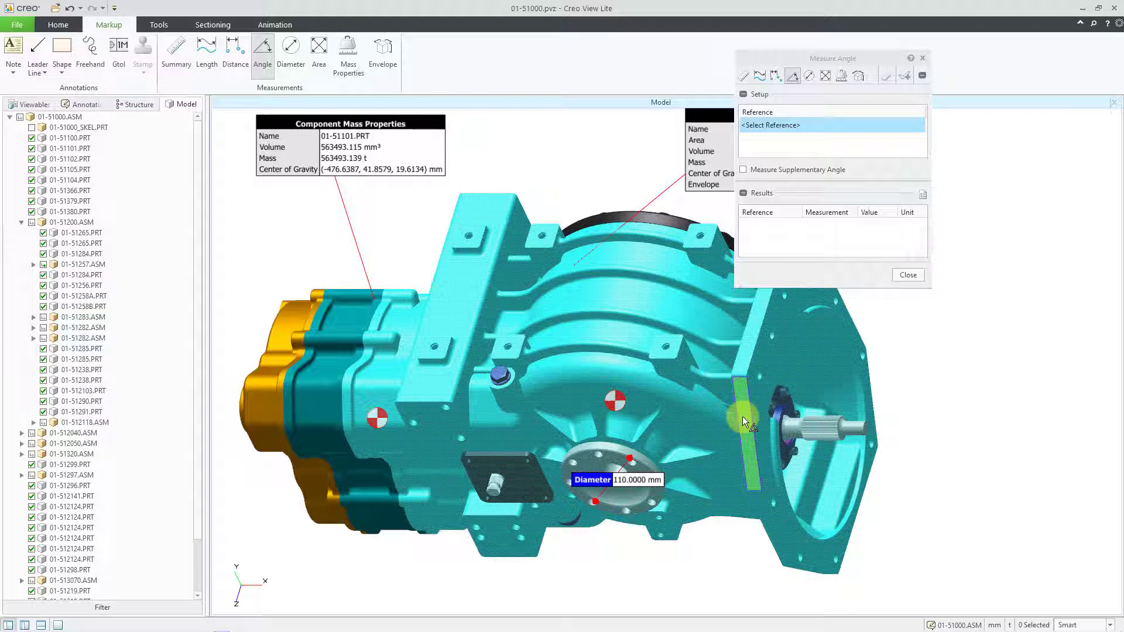
click(742, 417)
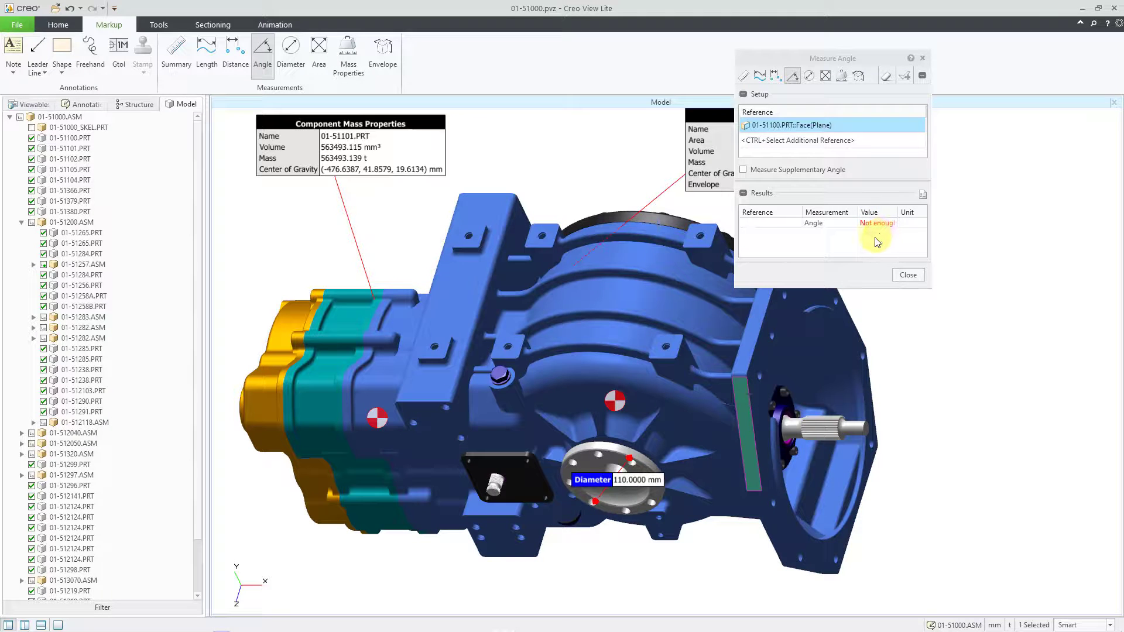
click(750, 344)
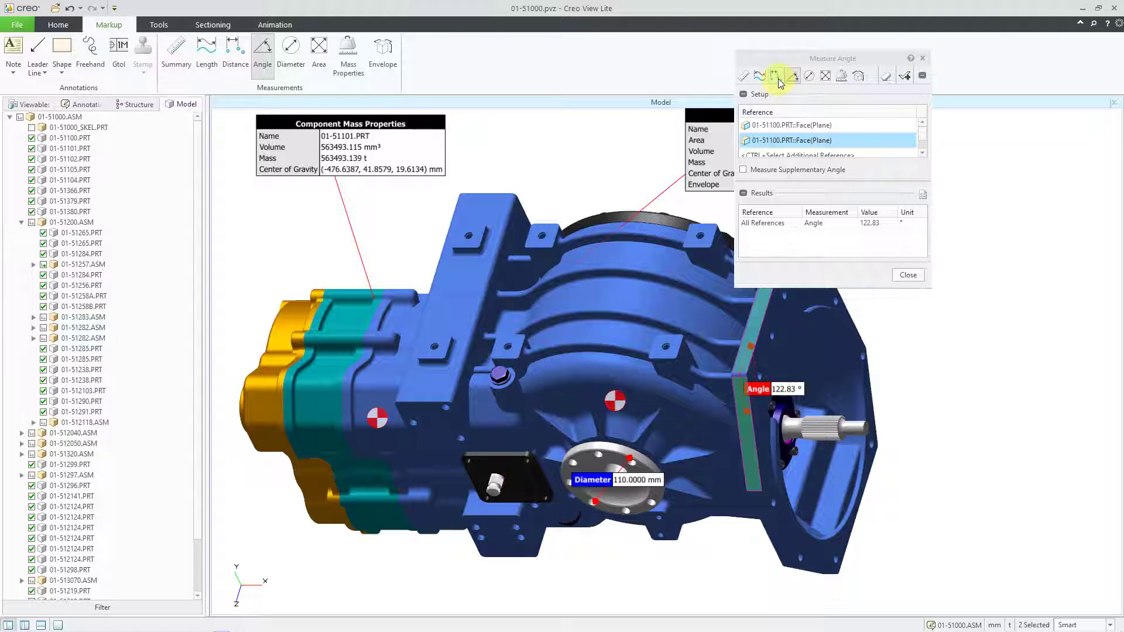
Step: Switch to a distance measurement, clear the references and choose the large planar end face of the flange on 01-51100.PRT as first reference
click(778, 78)
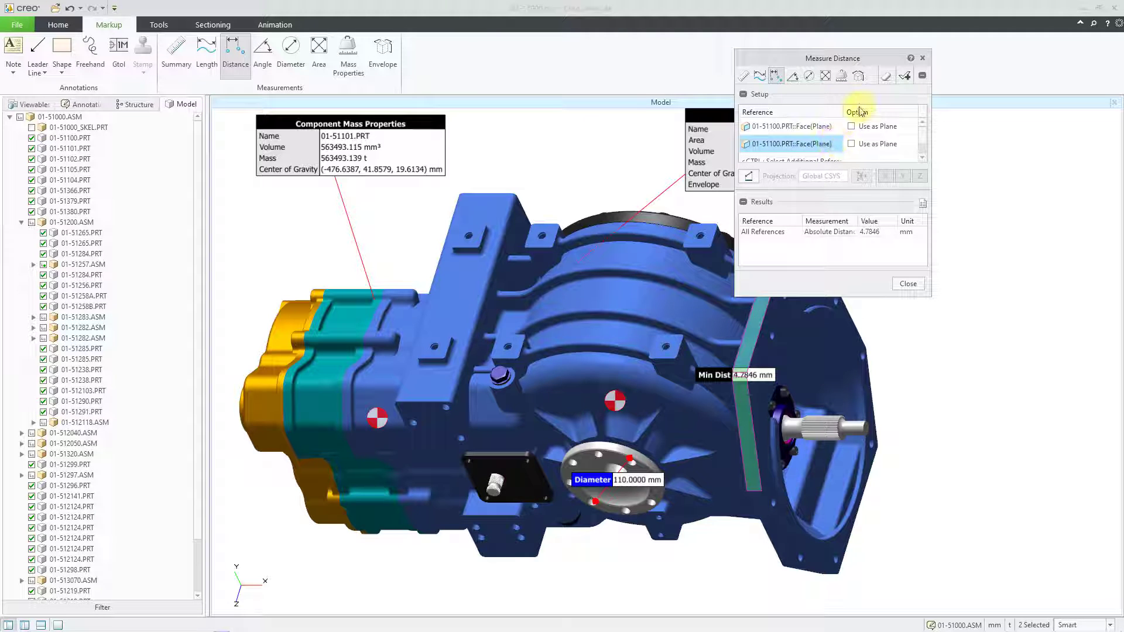
click(887, 79)
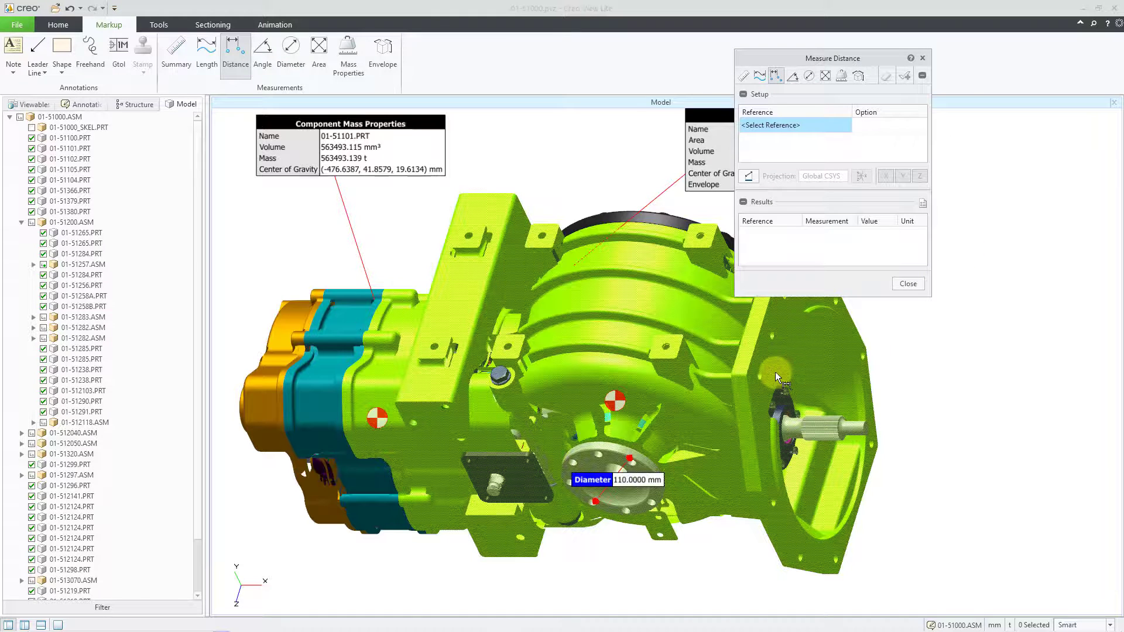
click(776, 371)
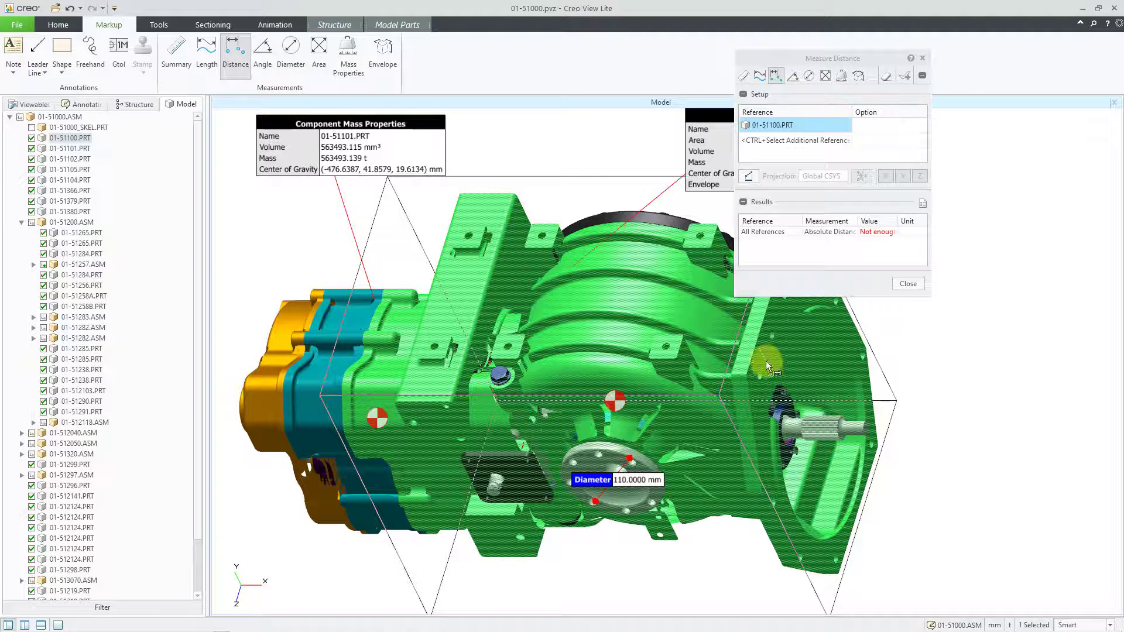
click(762, 363)
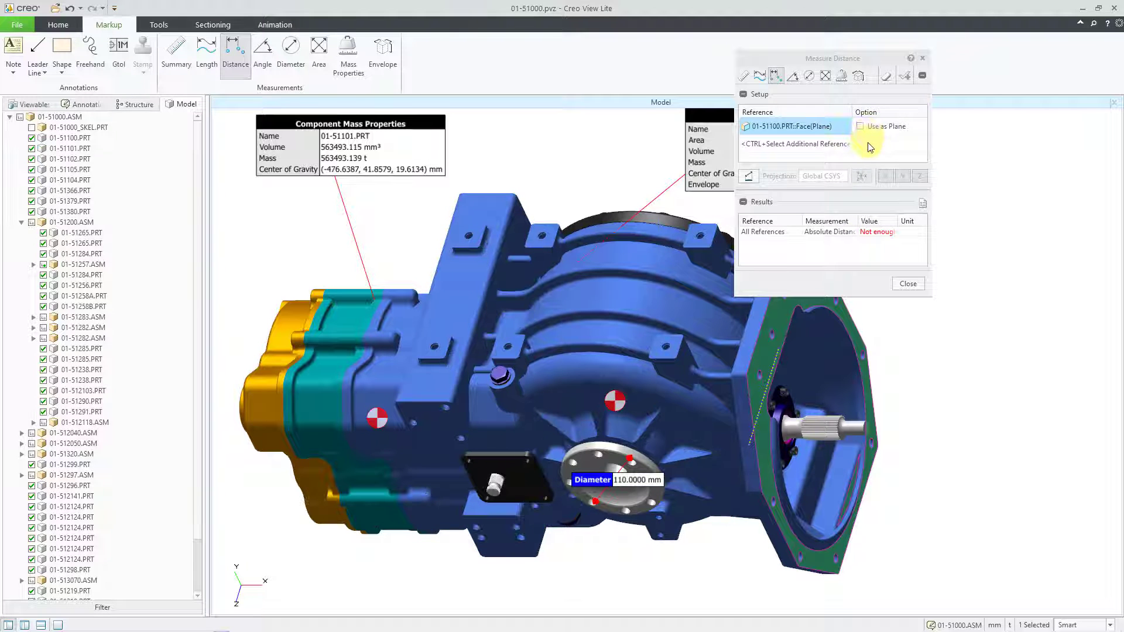
Step: Add the planar outer face of end cover 01-51102.PRT as the second distance reference and save the measurement
middle_drag(970, 351, 943, 382)
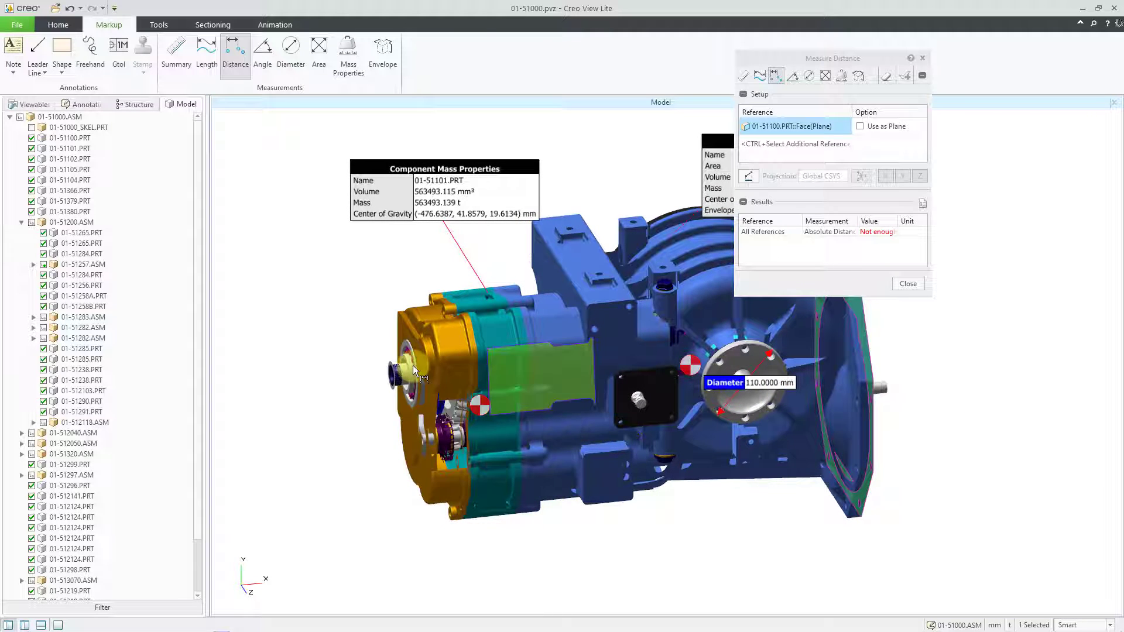
scroll(413, 366, up, 2)
ctrl+click(422, 352)
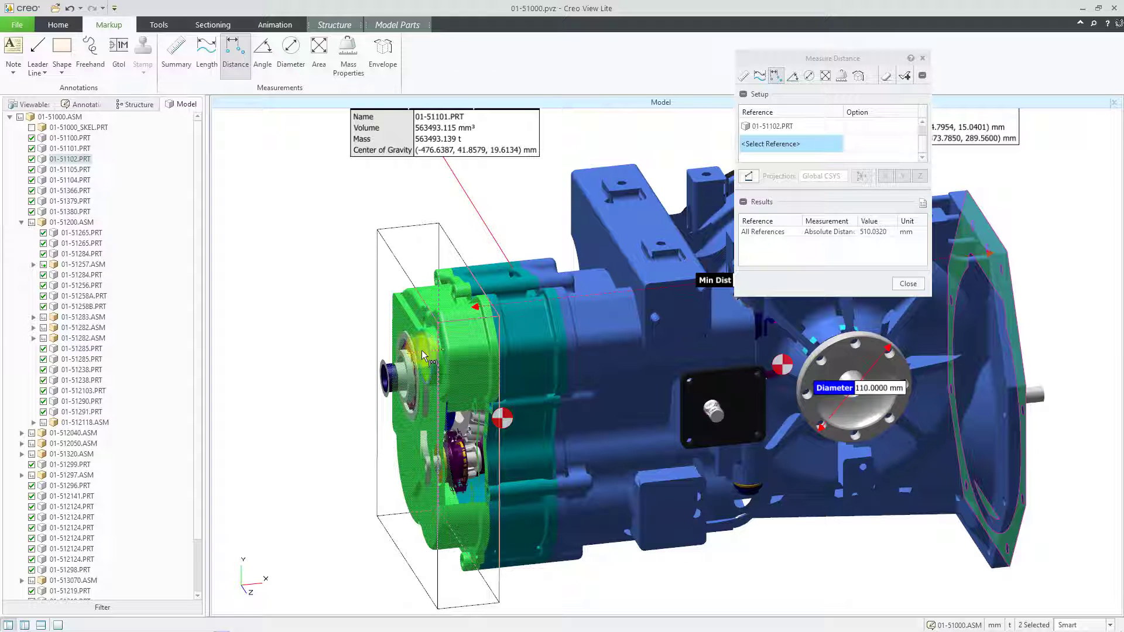
click(422, 354)
ctrl+click(397, 452)
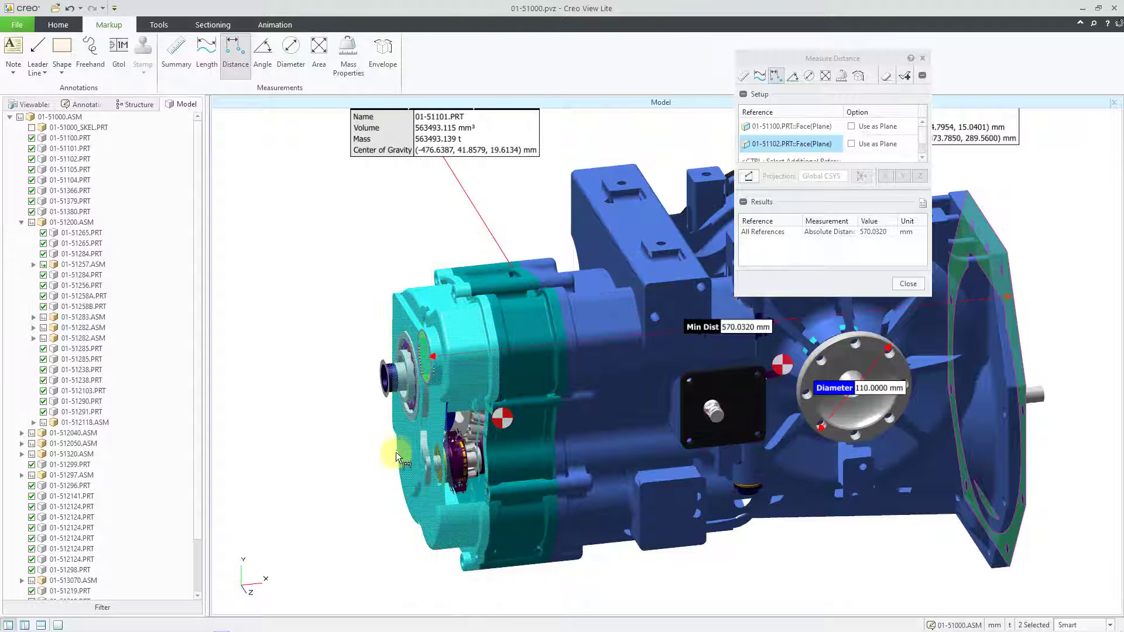
scroll(394, 456, down, 1)
middle_drag(393, 456, 503, 457)
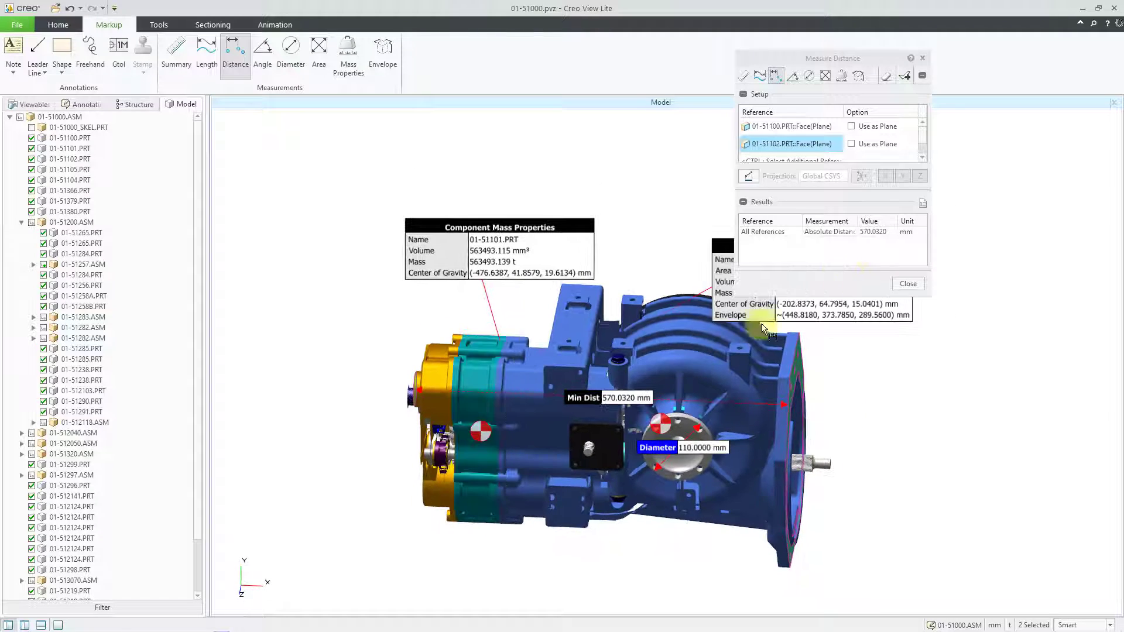
click(905, 76)
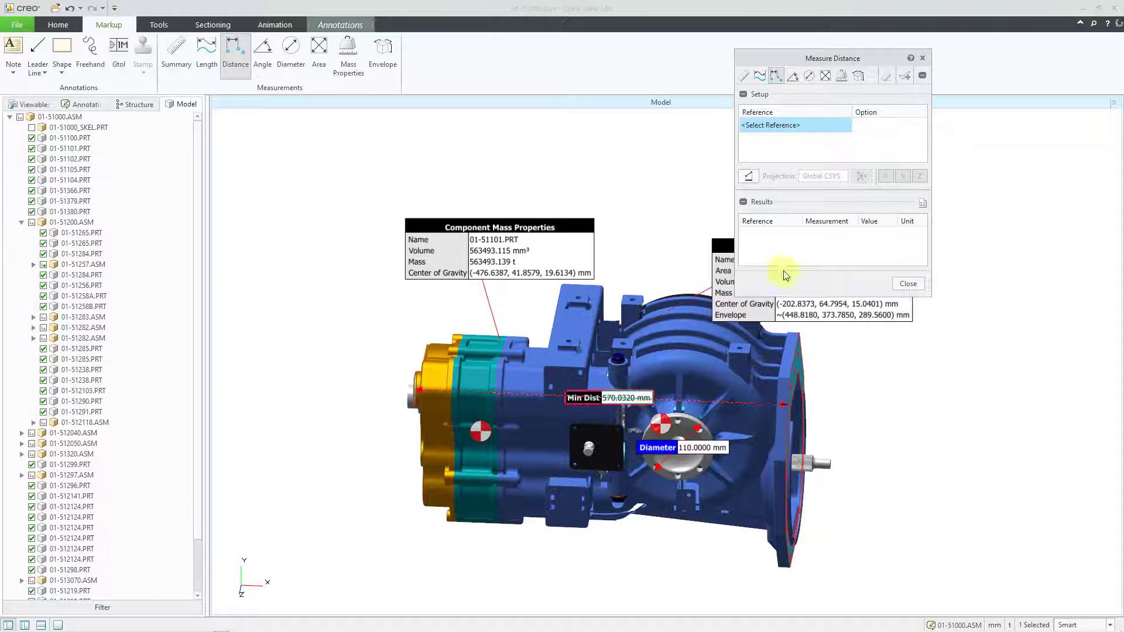
Step: Close the distance measurement and move its minimum distance label above the gearbox, clear of the model
click(907, 283)
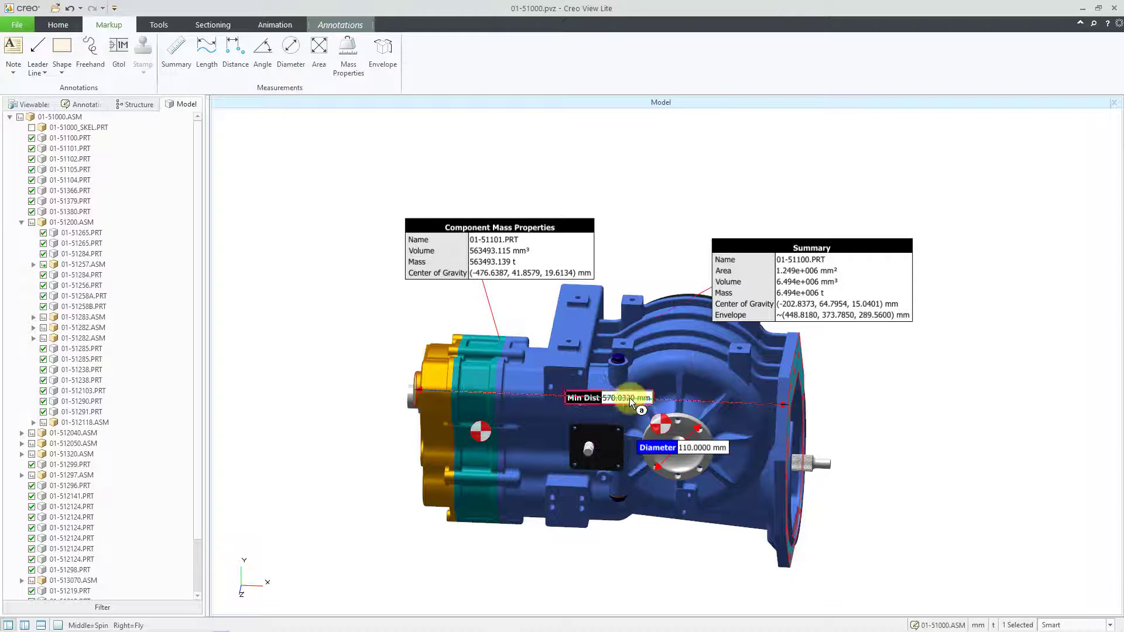
drag(644, 319, 680, 180)
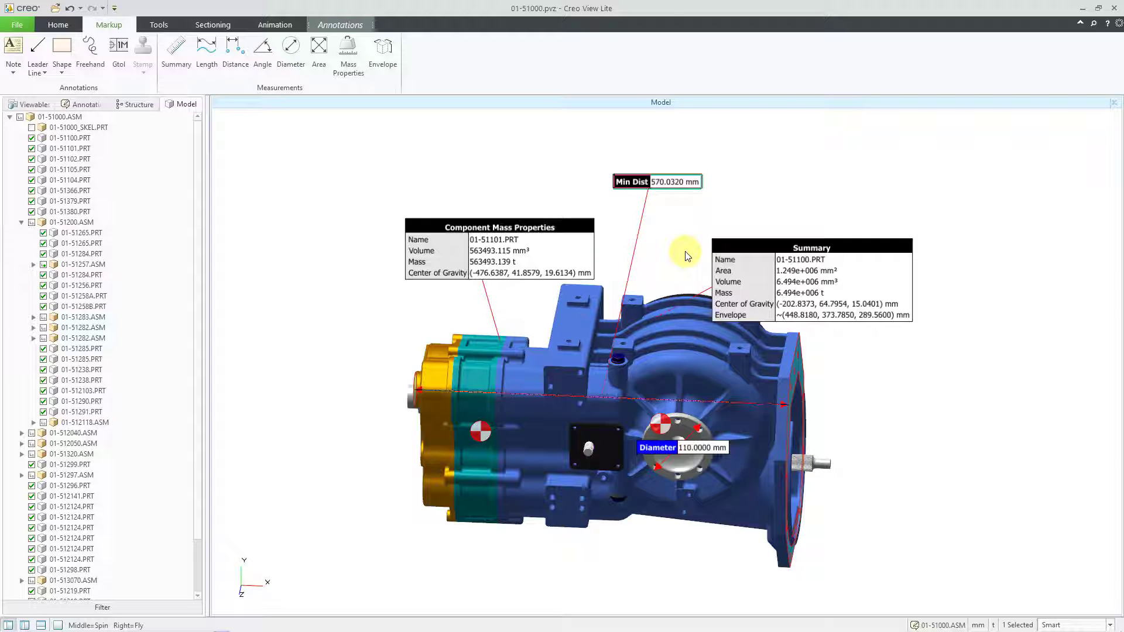
click(688, 255)
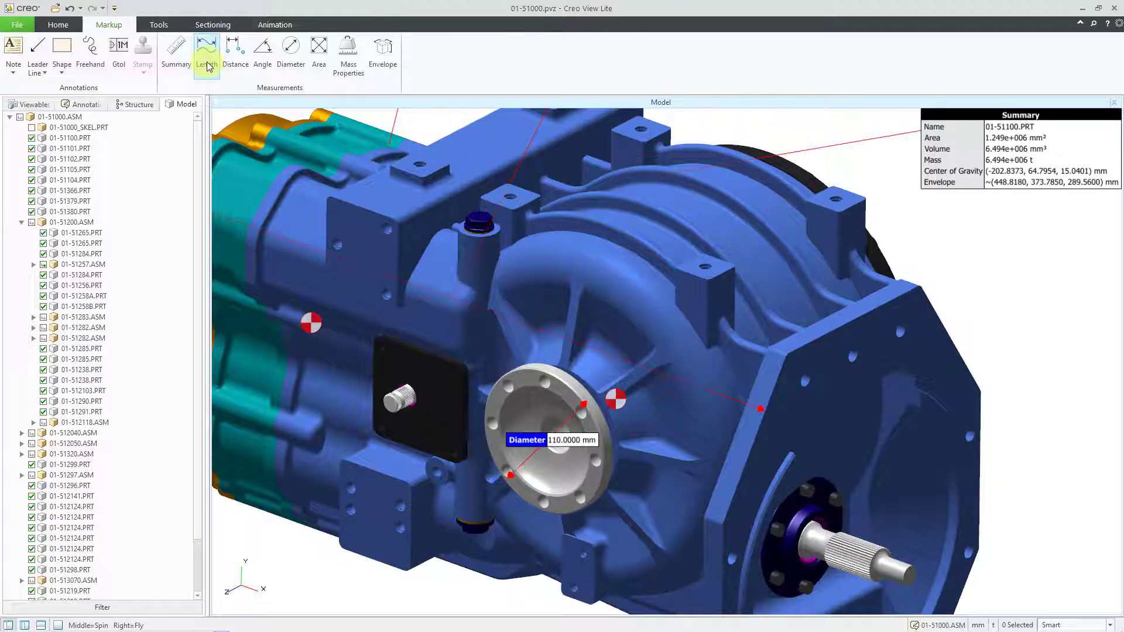
Step: Measure the length of the straight slanted edge on the large end flange of housing 01-51100.PRT
click(208, 65)
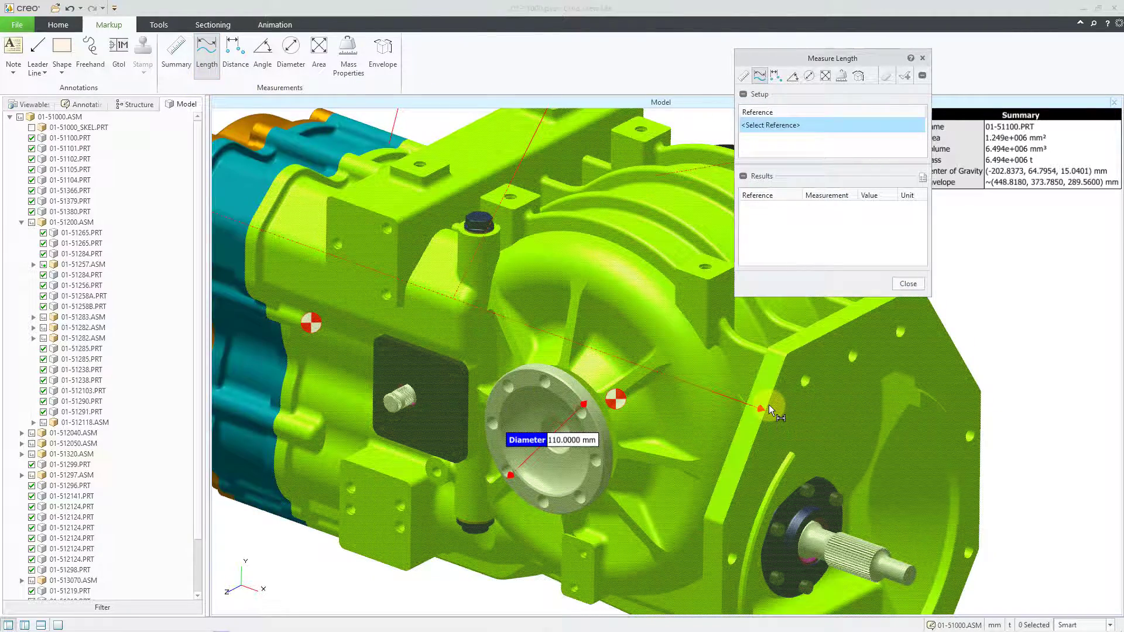
click(770, 405)
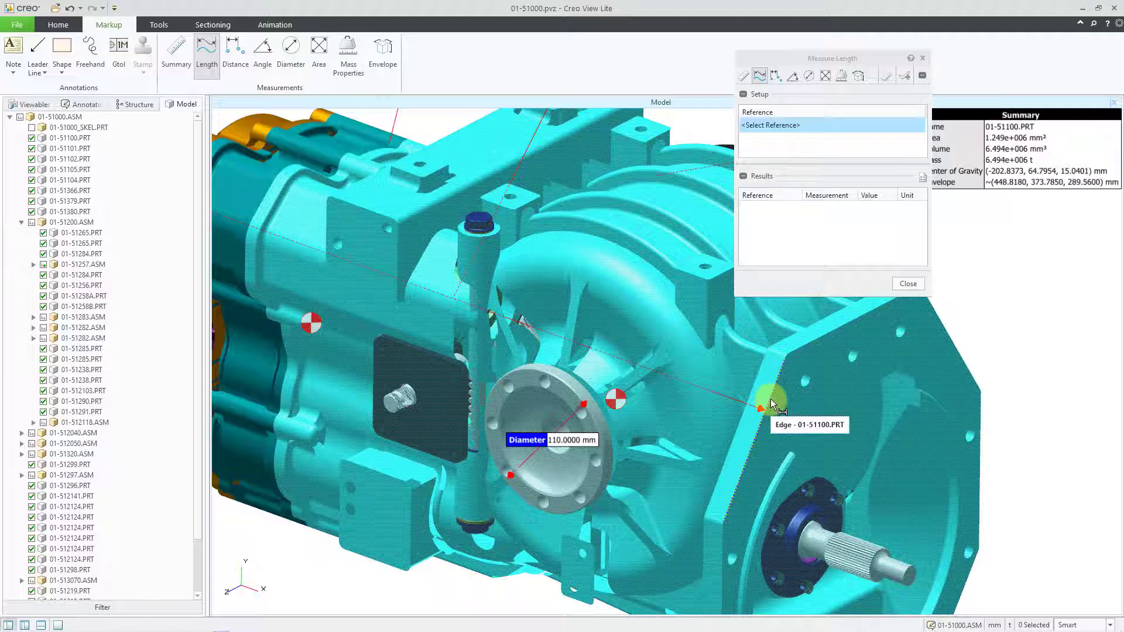
click(770, 399)
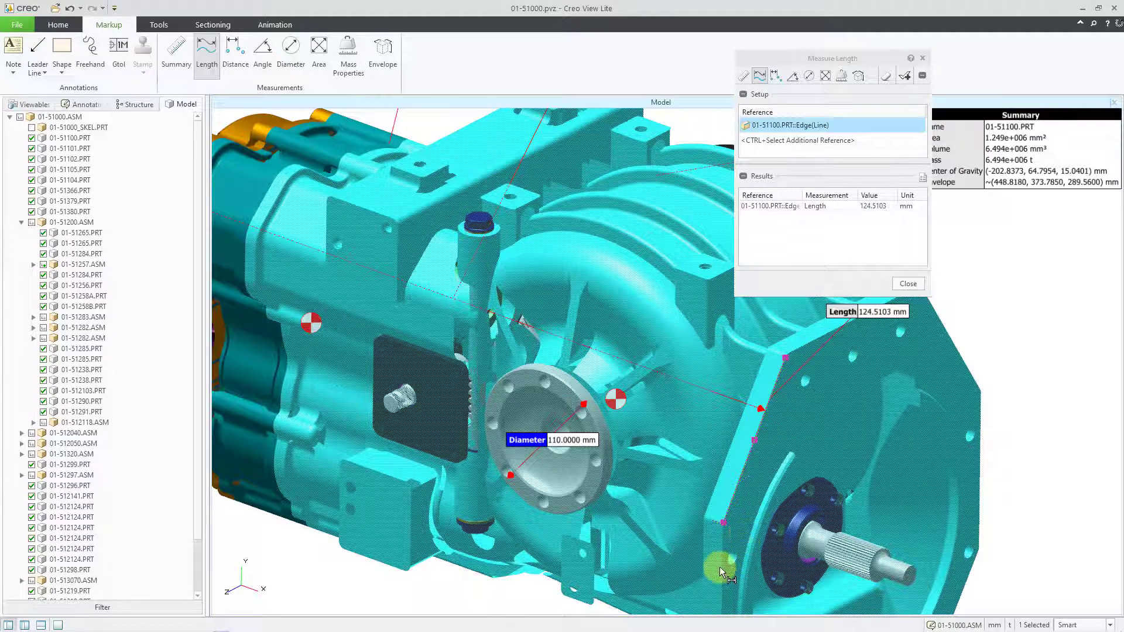
Step: Add the small corner arc and the adjoining vertical flange edge to the length references to measure the total length
scroll(719, 566, up, 4)
scroll(715, 511, up, 3)
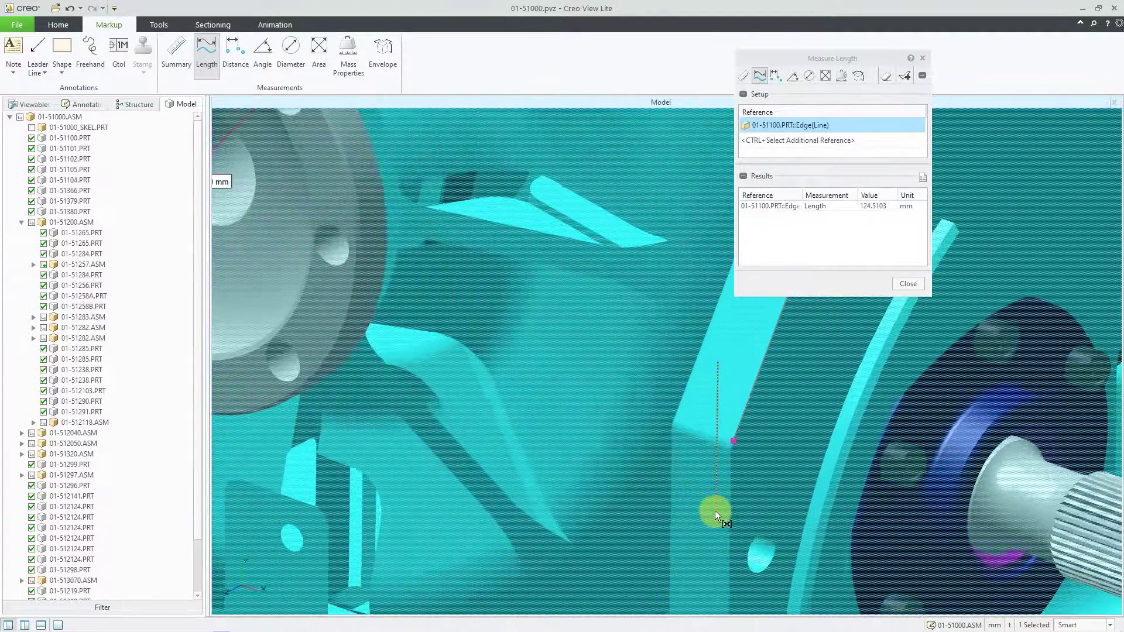
click(736, 450)
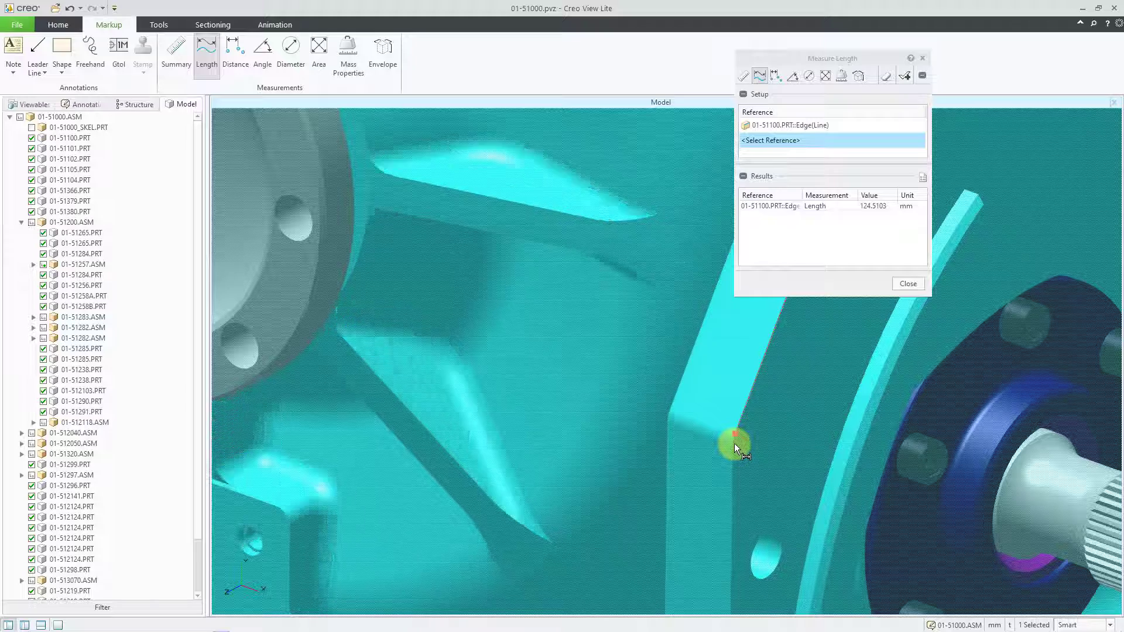
click(734, 443)
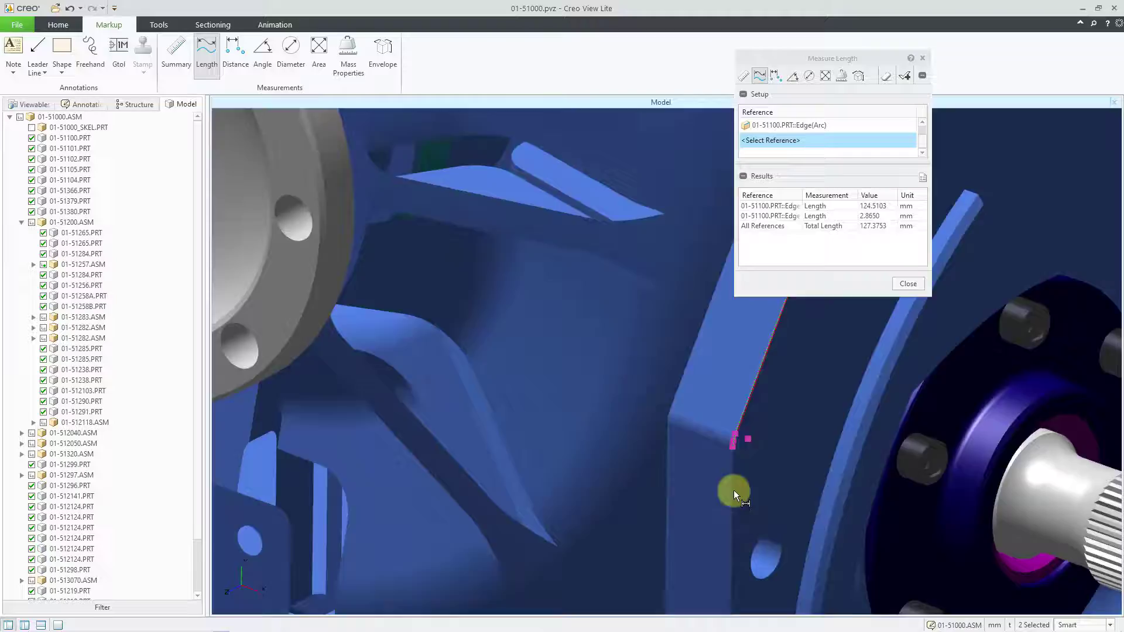
click(733, 491)
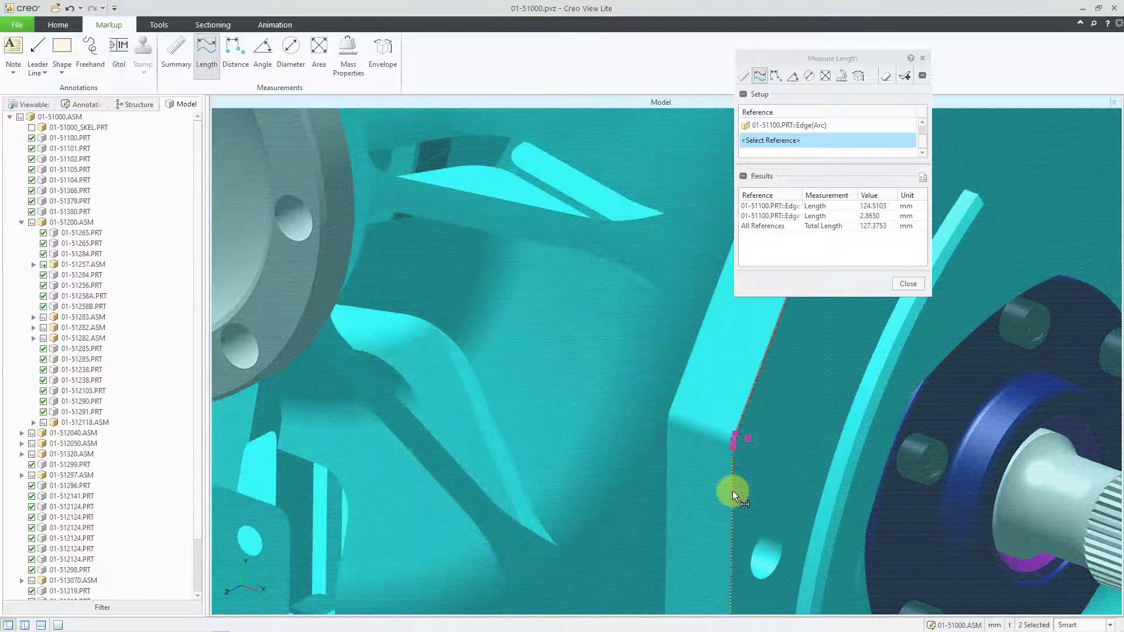
scroll(732, 492, down, 10)
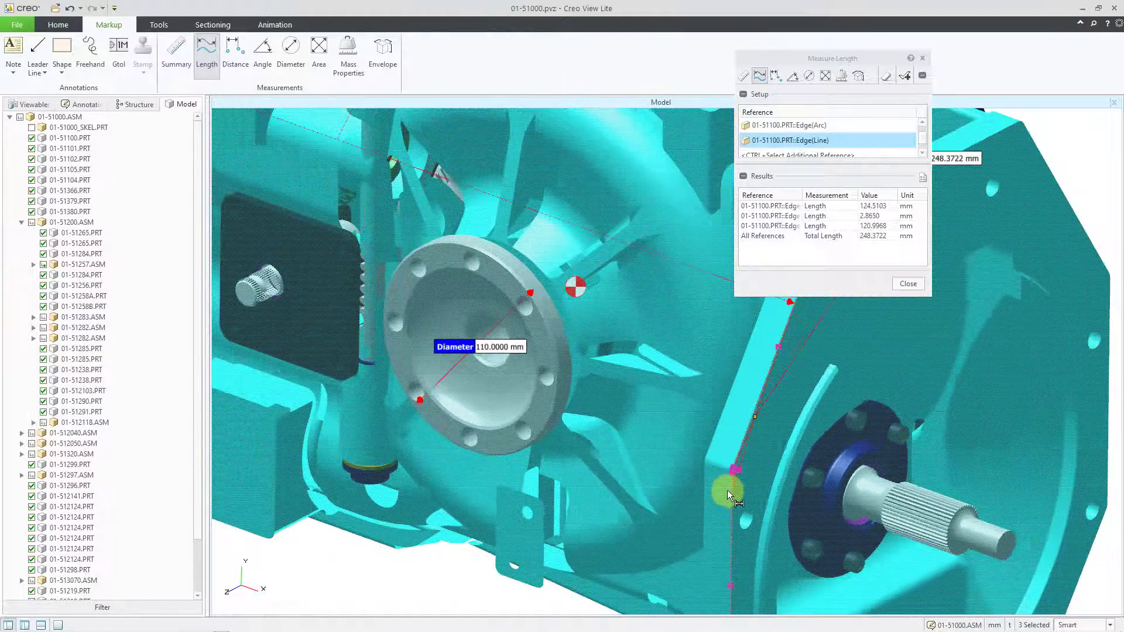
scroll(727, 491, down, 3)
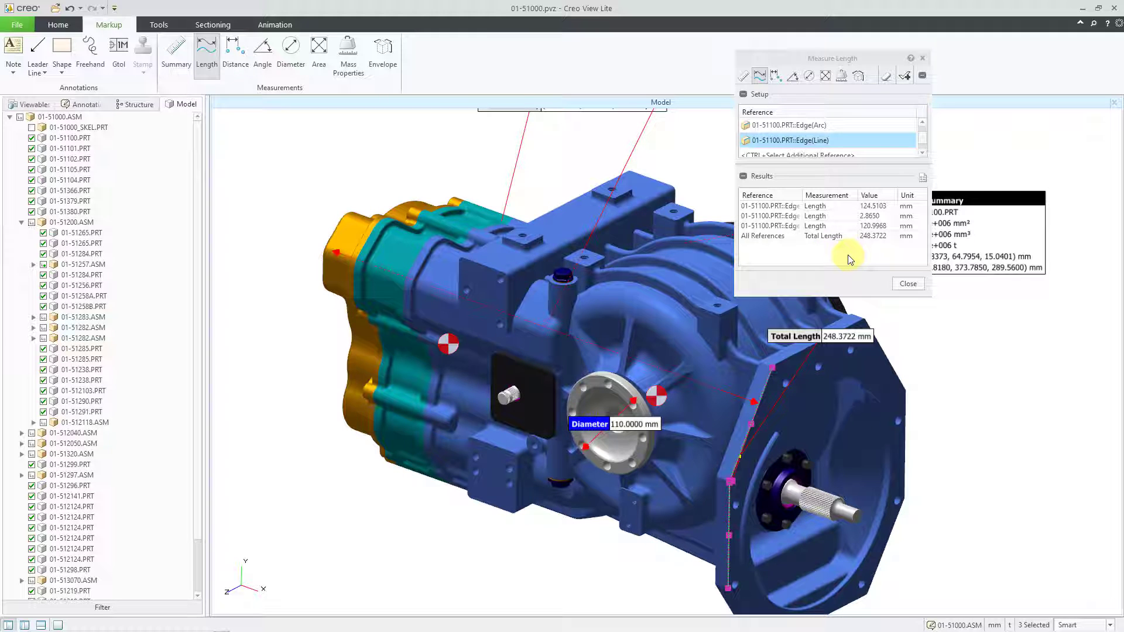
Step: Close the length measurement, discard the previewed measurements and leave nothing selected in the model
click(909, 285)
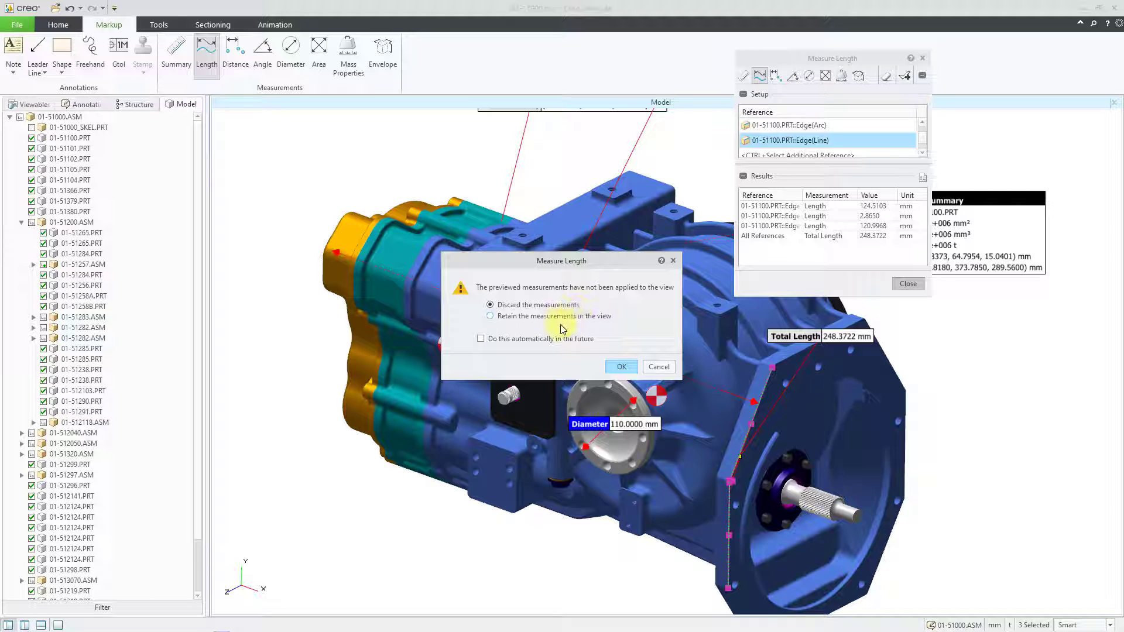
click(622, 367)
click(556, 410)
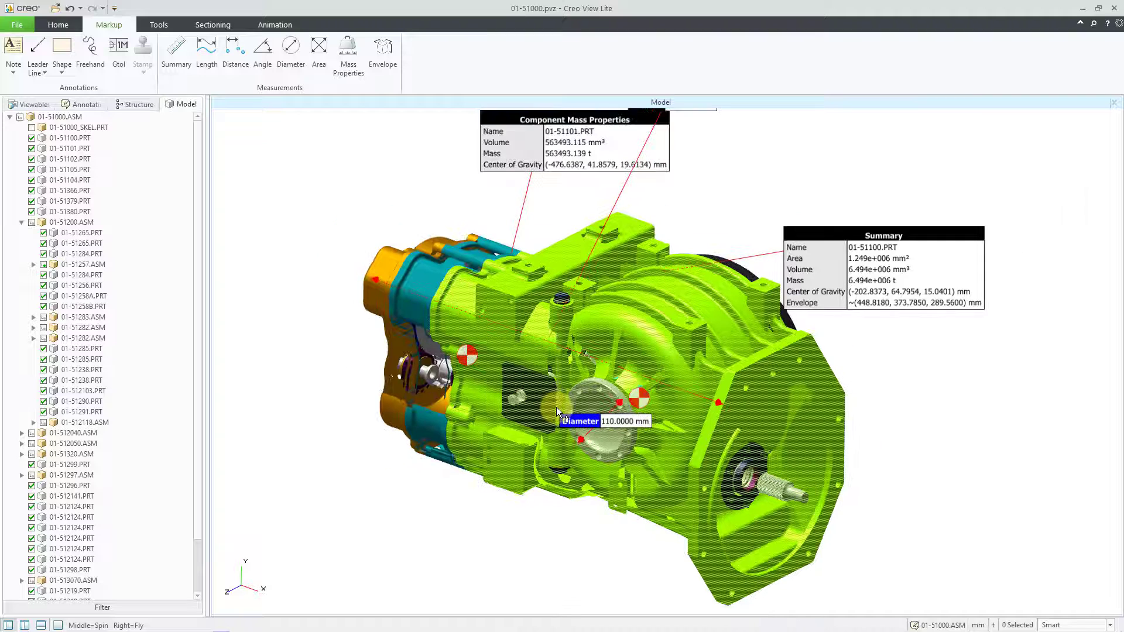
scroll(556, 407, down, 2)
click(360, 273)
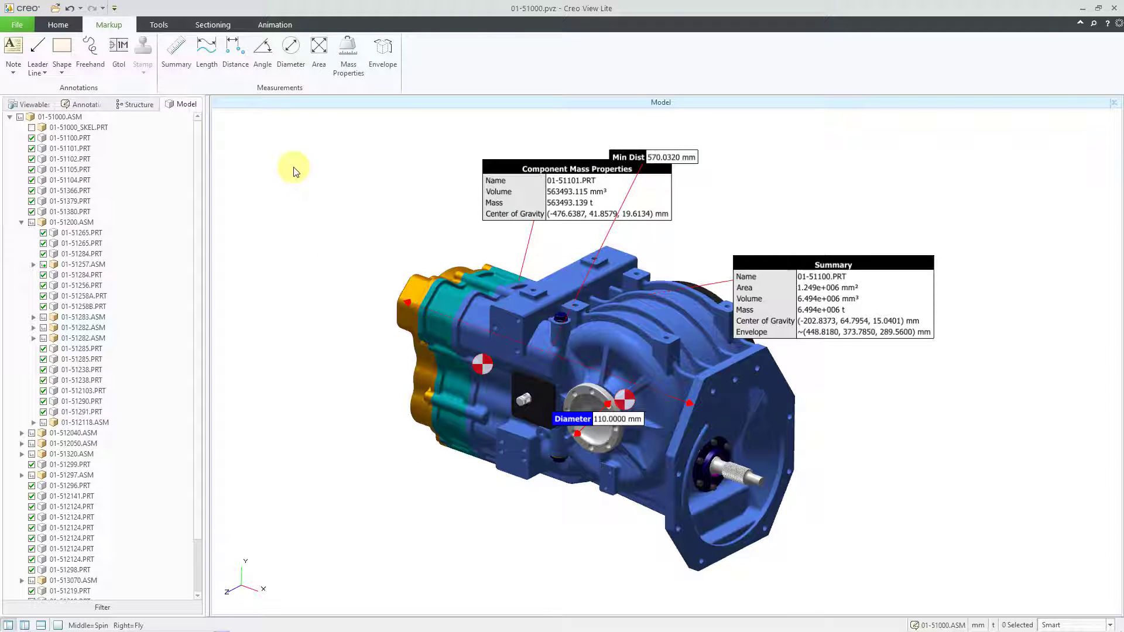
Step: Open the new annotation set form for saving the current measurements, and cancel it without saving
click(20, 25)
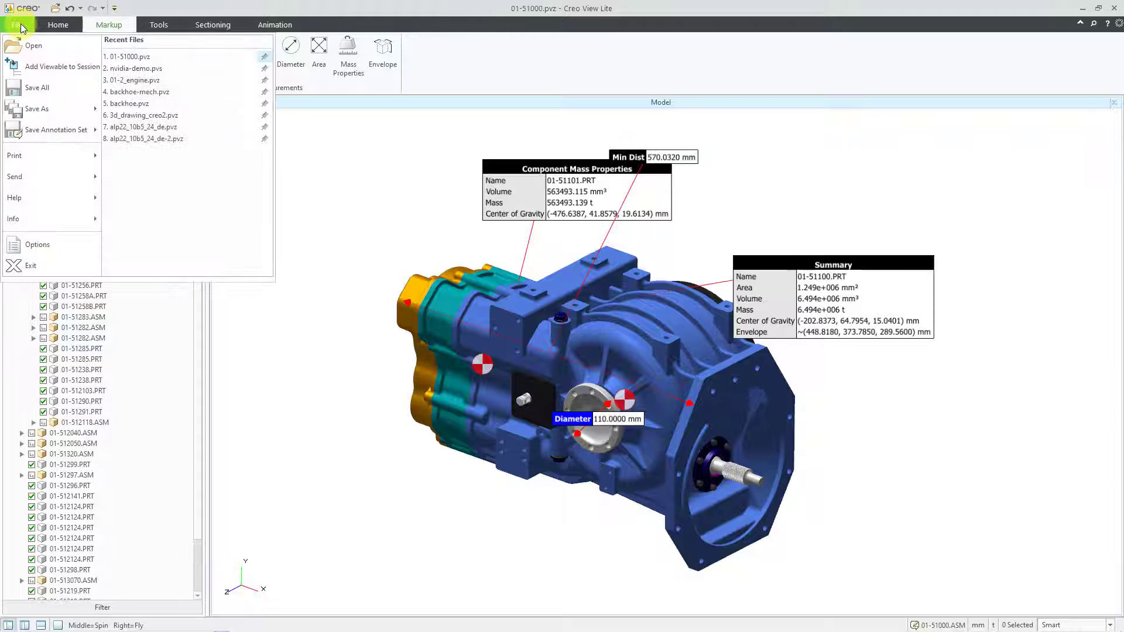
mouse_move(52, 133)
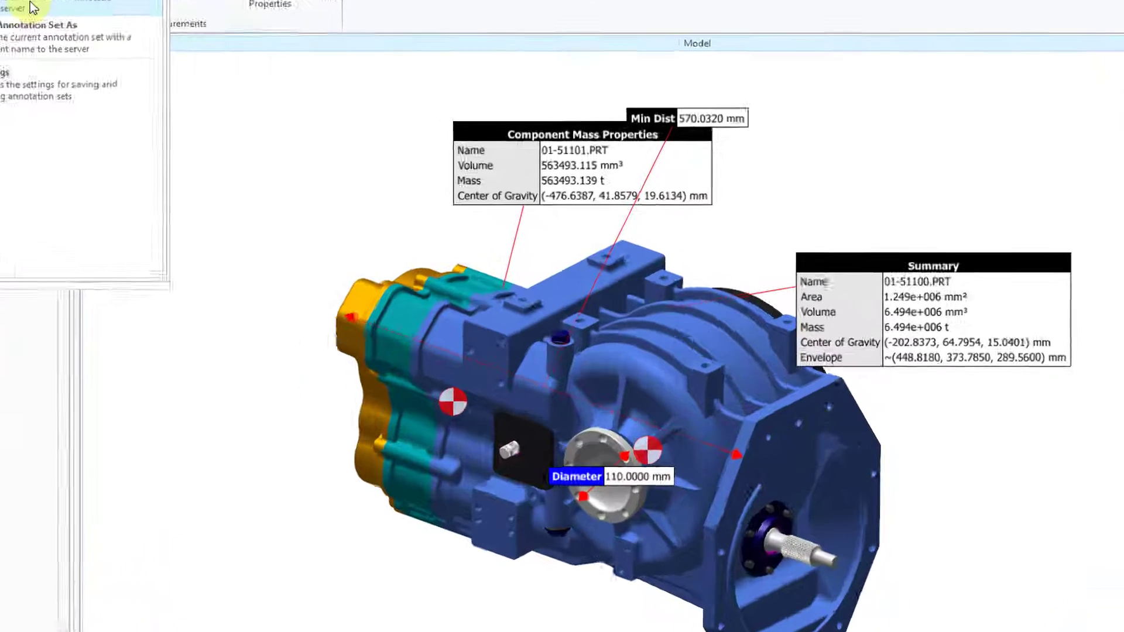
click(30, 3)
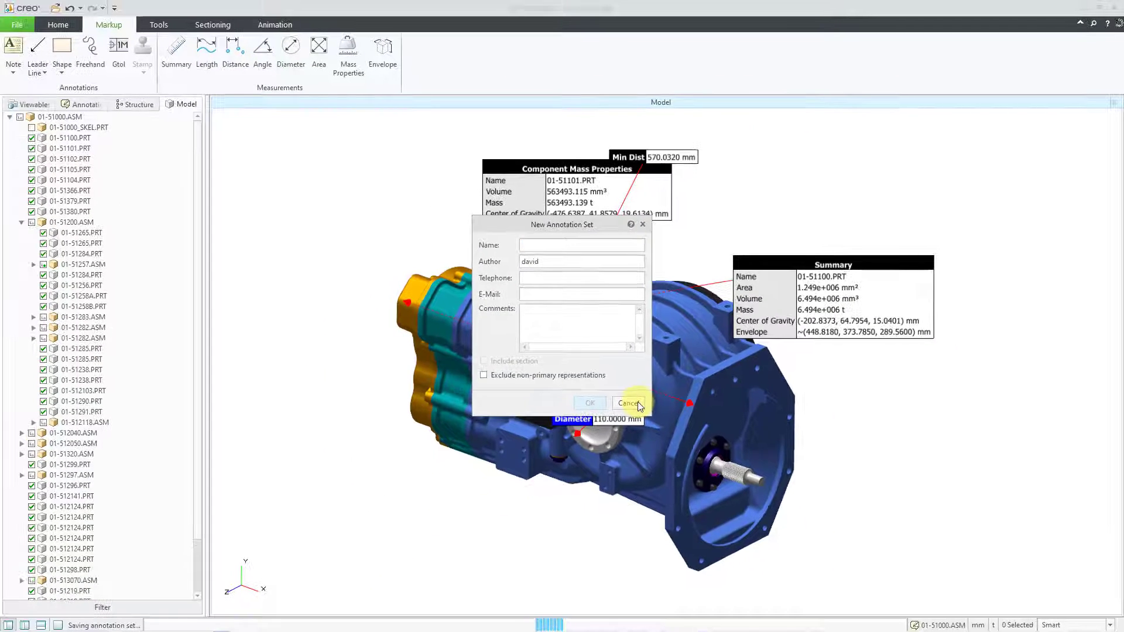
click(682, 515)
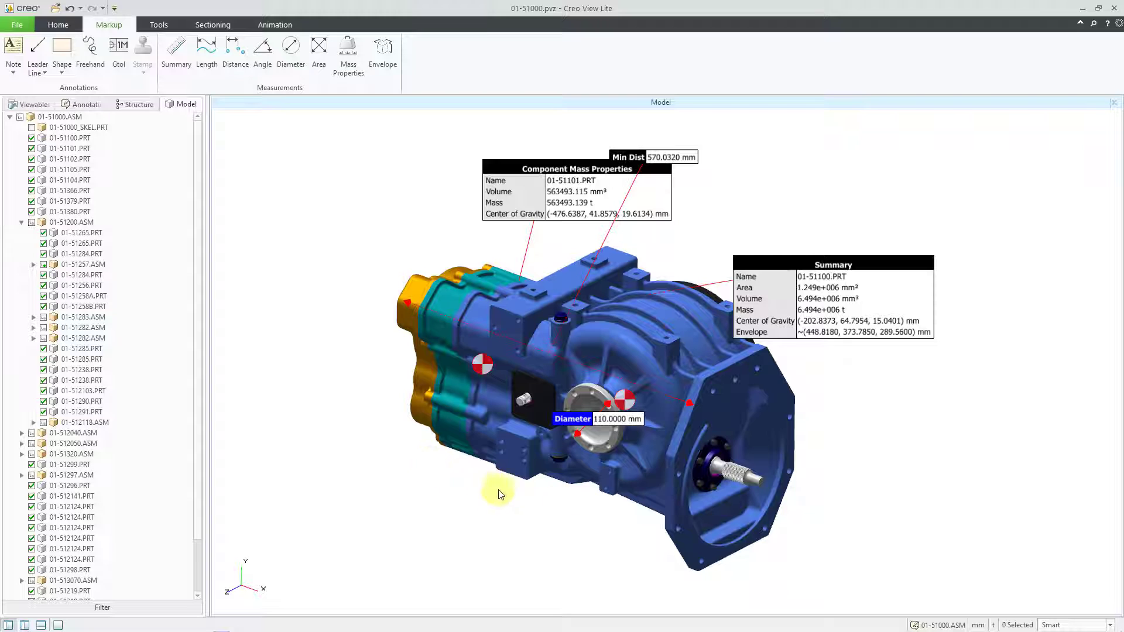
click(632, 471)
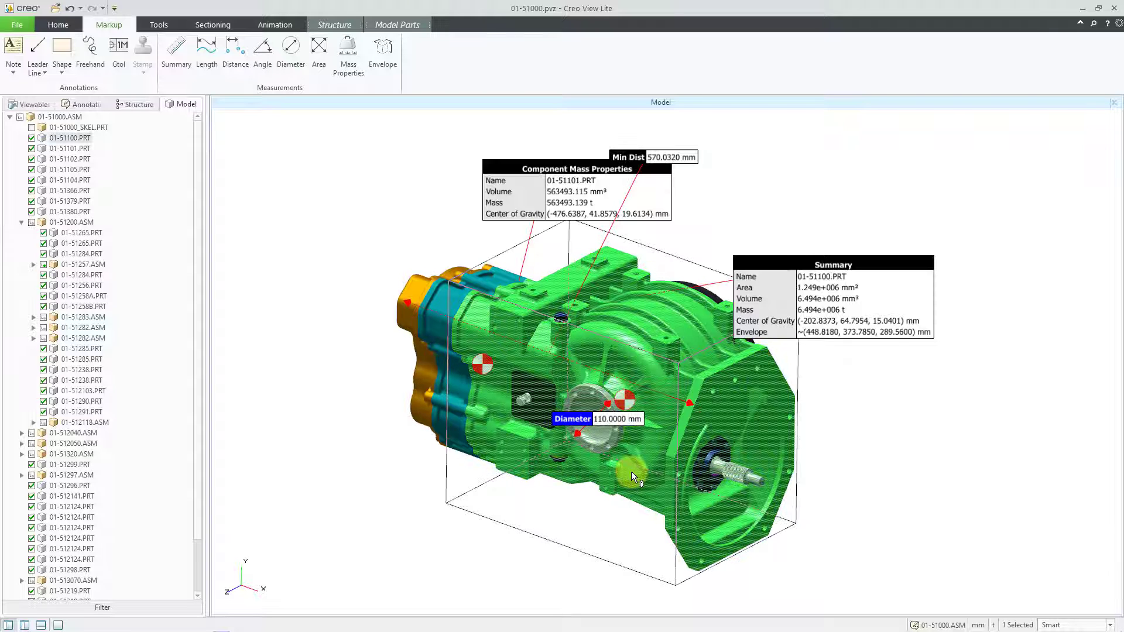
Step: Open housing 01-51100.PRT in a new view and set its large end flange face as the first distance reference
right_click(632, 474)
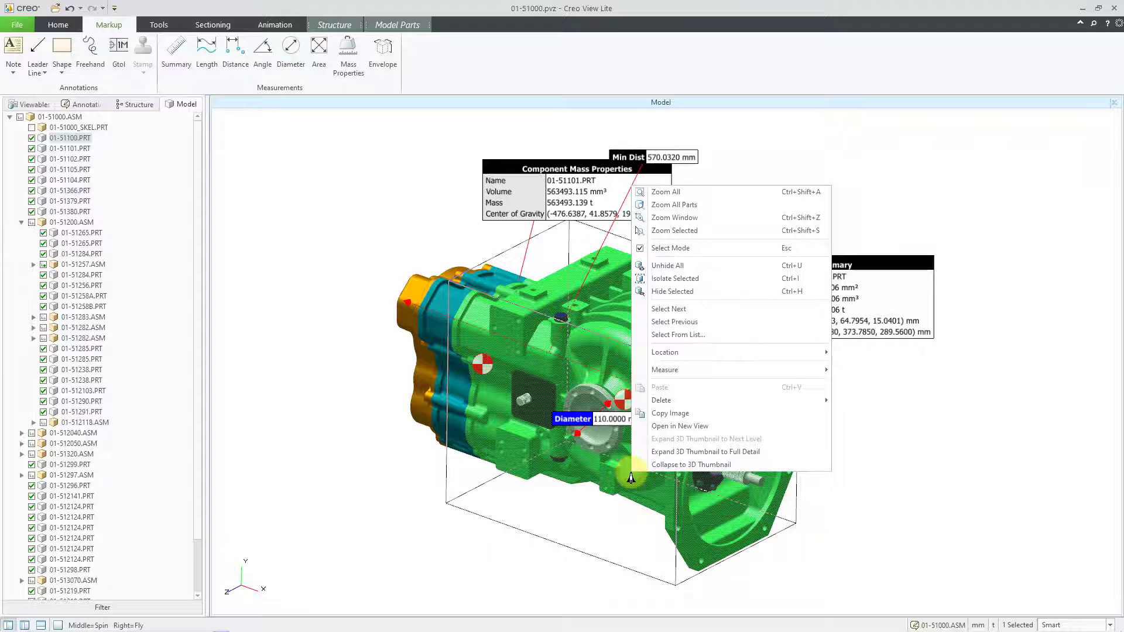
click(675, 425)
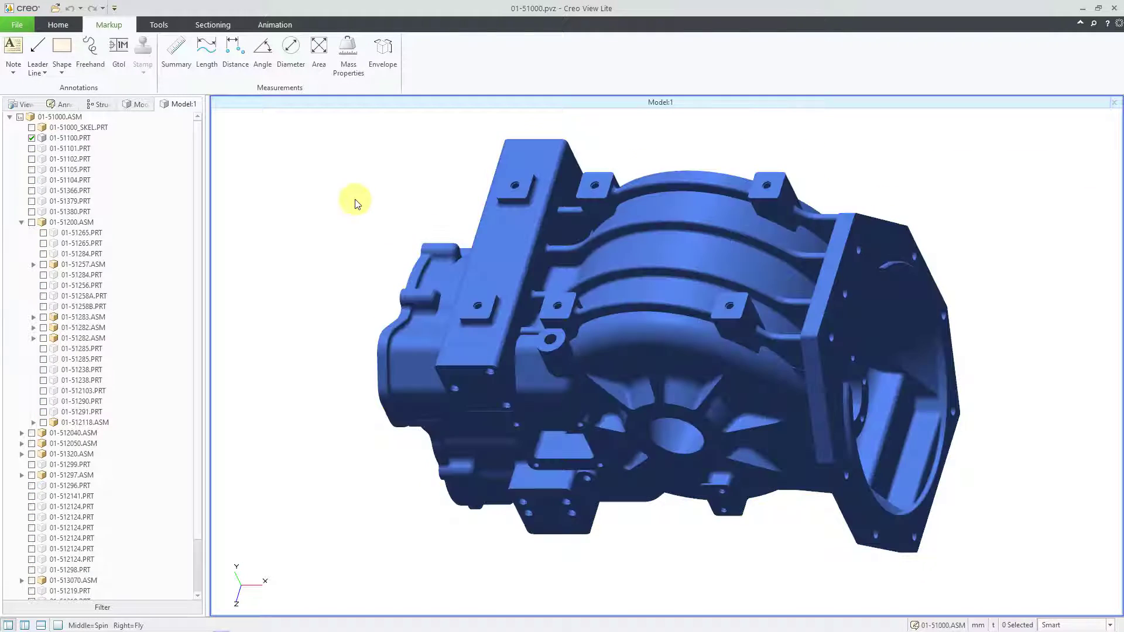
click(236, 55)
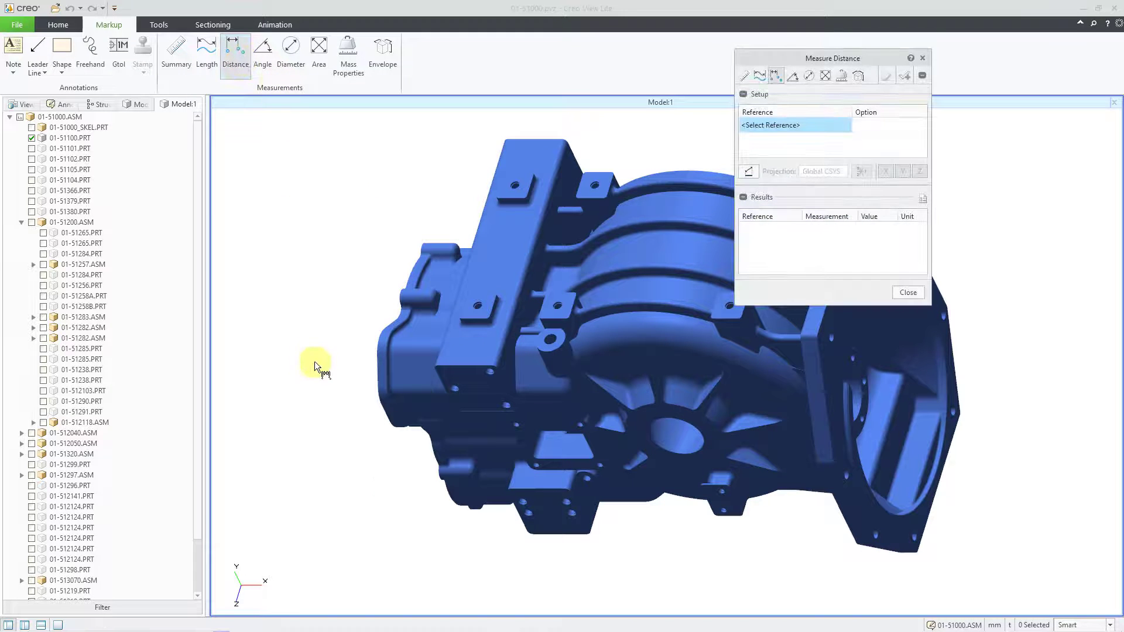
scroll(315, 363, down, 2)
click(718, 388)
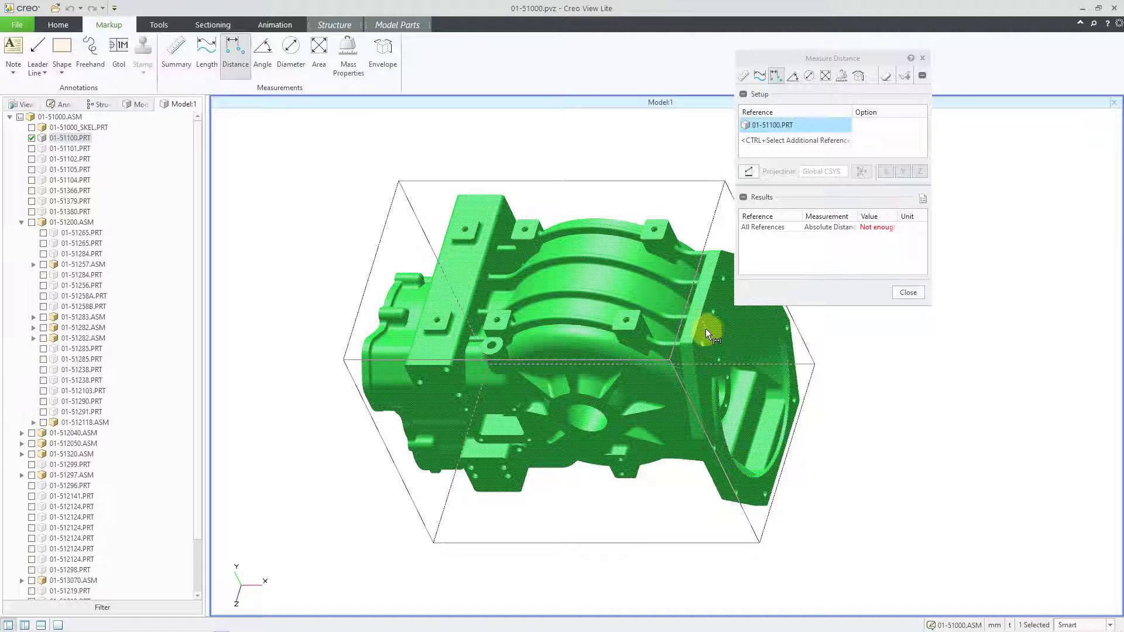
click(703, 332)
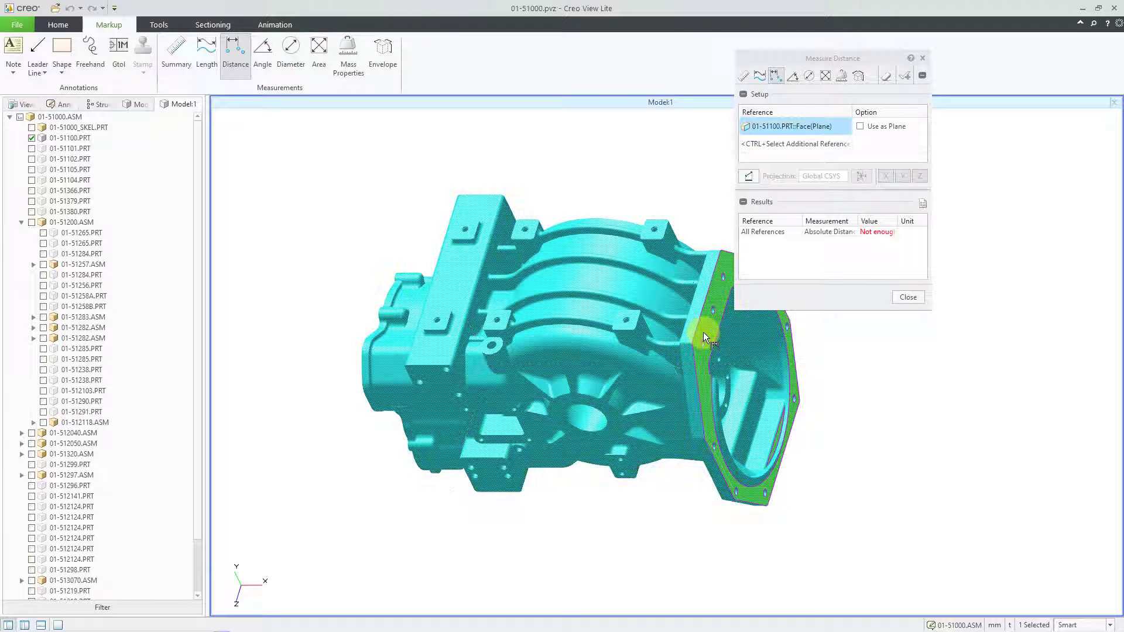
Step: Add the planar mounting face at the housing's opposite open end as second reference to measure the distance between both faces
middle_drag(702, 412, 735, 389)
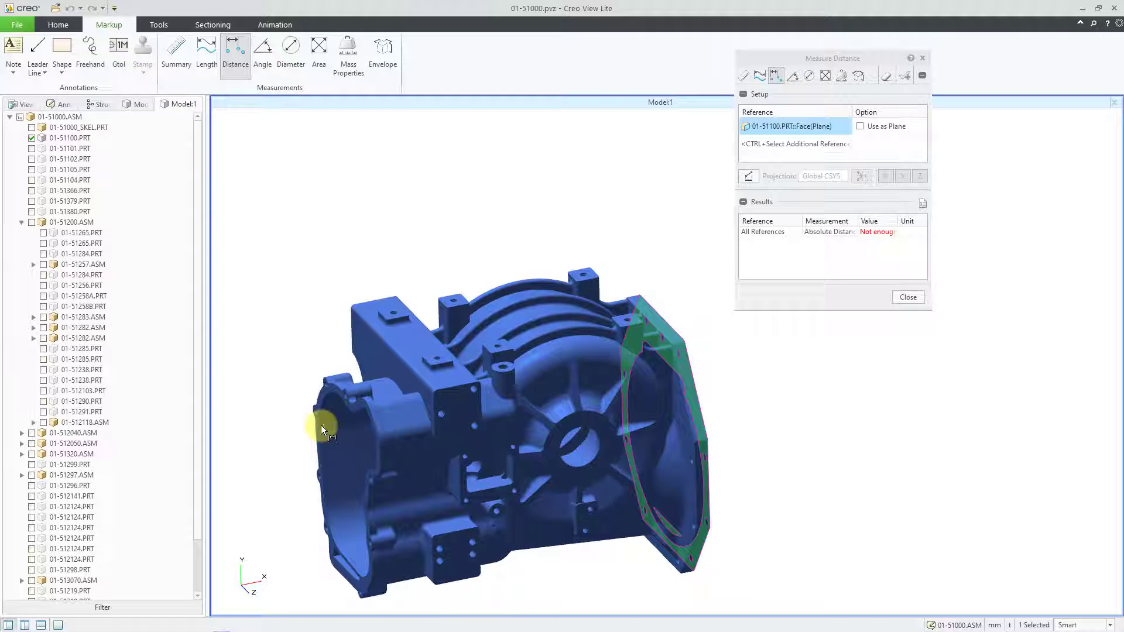
scroll(321, 425, up, 5)
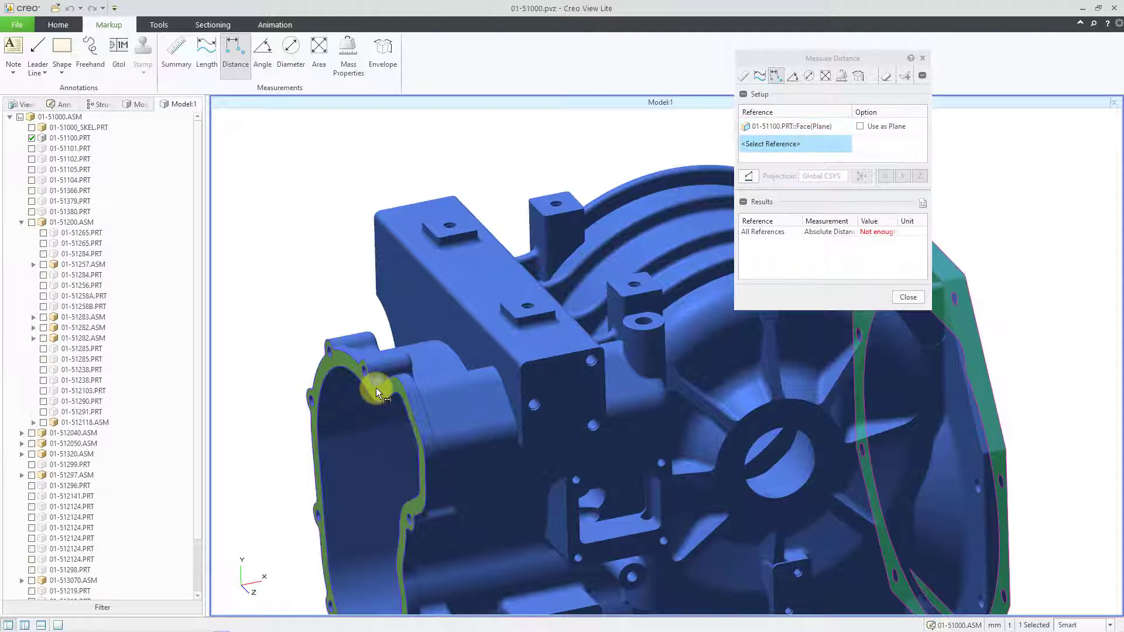
click(377, 388)
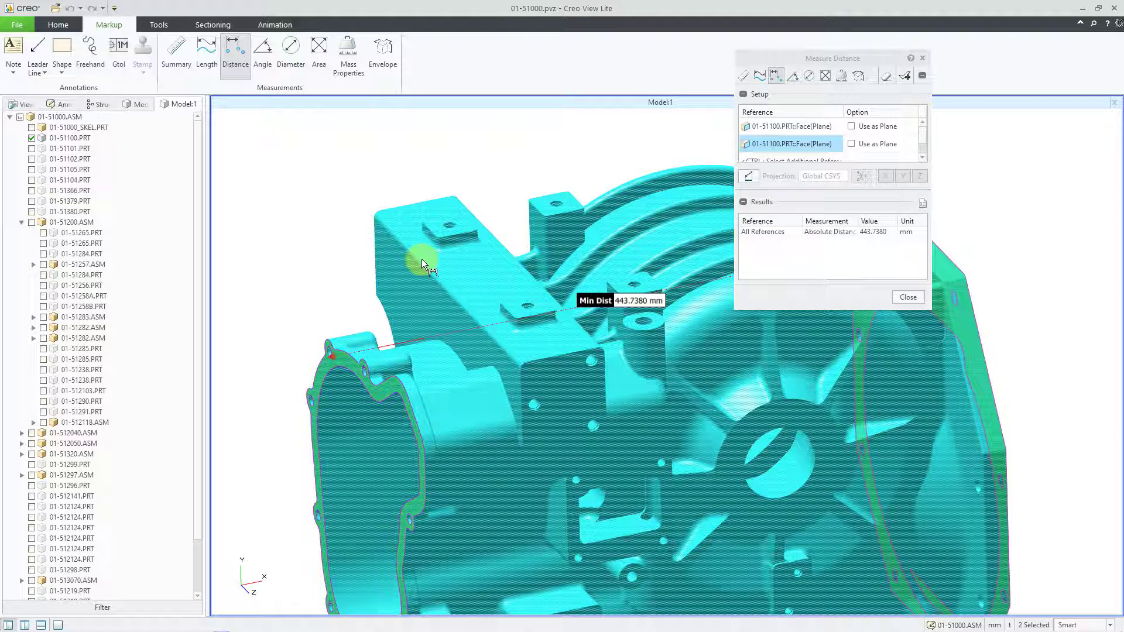
scroll(422, 259, down, 2)
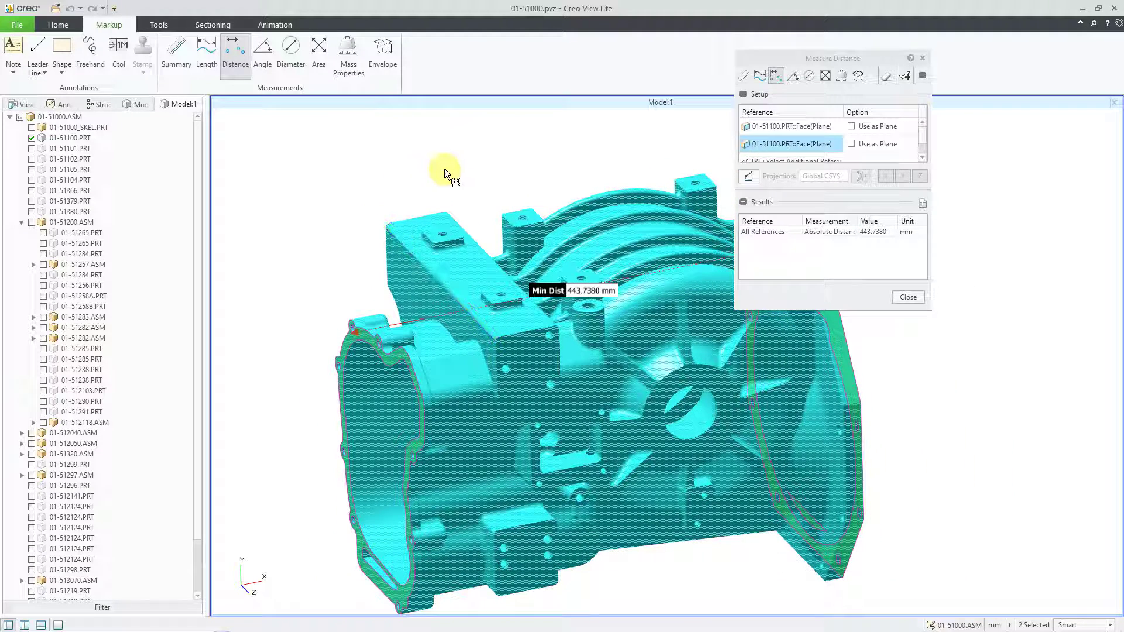